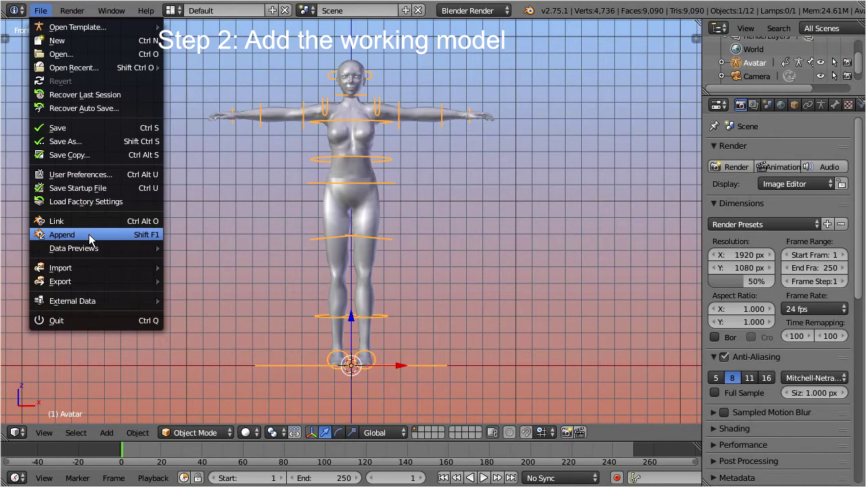
Append the Dress object from the library file to the avatar scene.
click(90, 237)
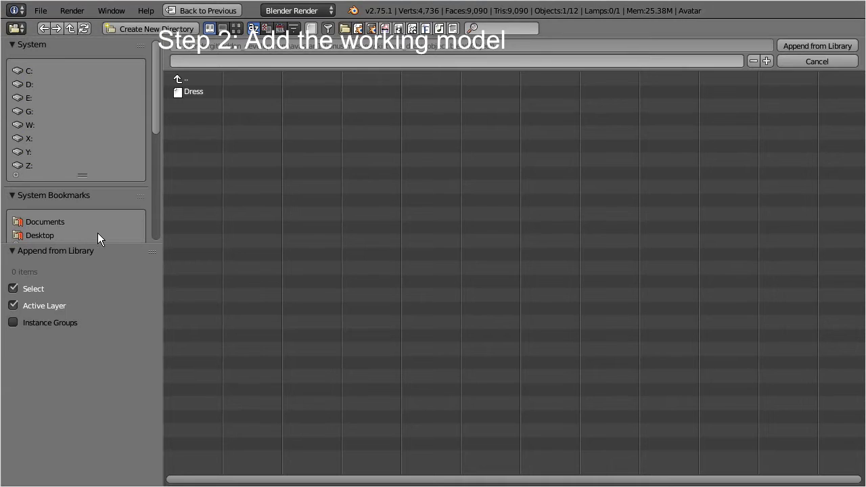
click(190, 92)
click(829, 46)
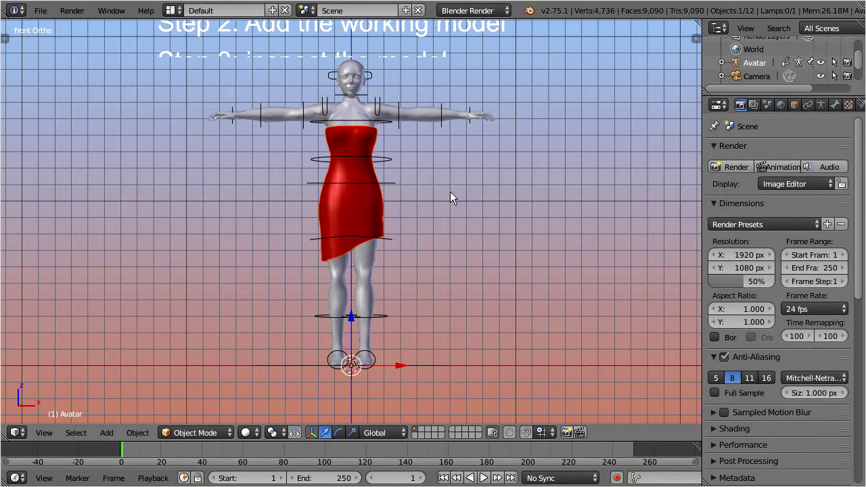
Select the dress and examine its full list of vertex groups.
right_click(382, 203)
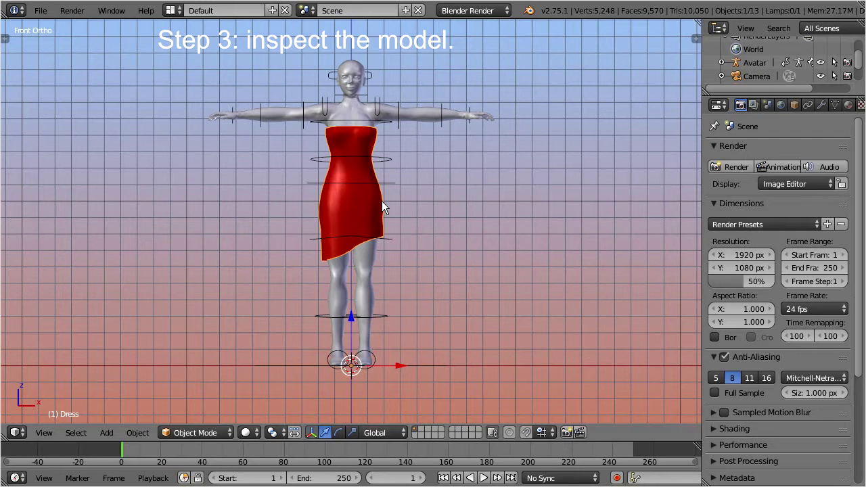
click(835, 106)
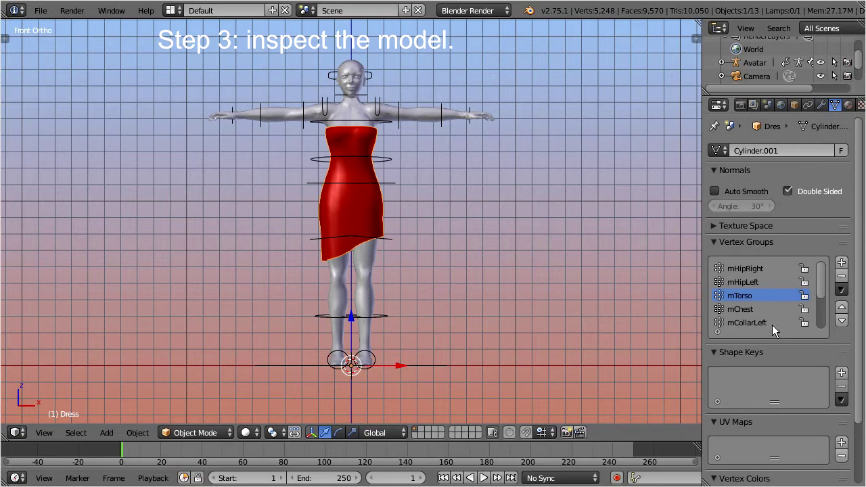
drag(773, 330, 772, 450)
drag(860, 309, 851, 391)
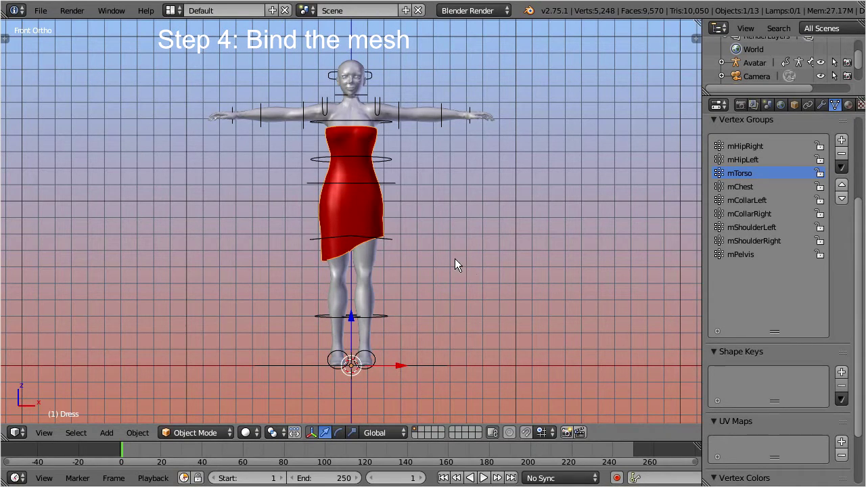
Bind the dress to the avatar's armature with the Weight option set to Keep.
shift+right_click(385, 185)
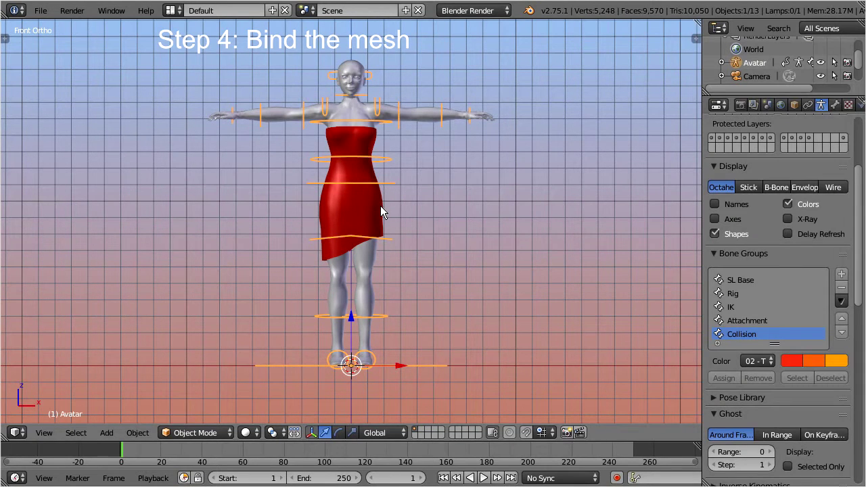
shift+right_click(379, 207)
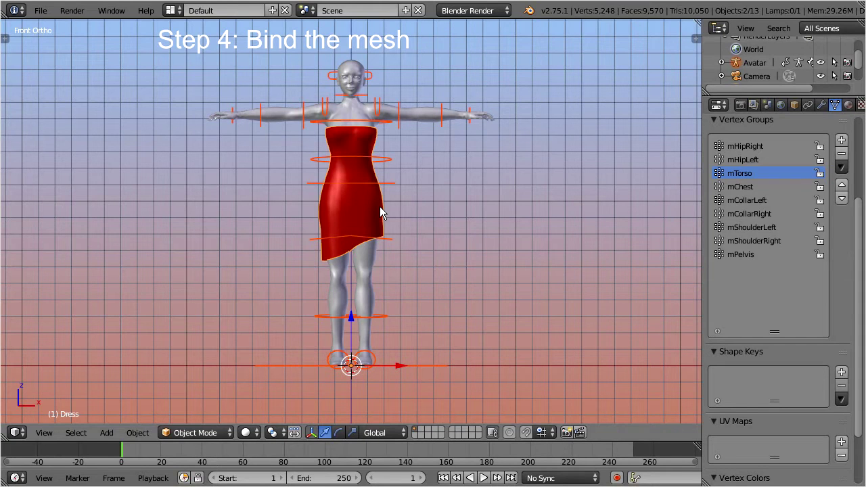
click(4, 39)
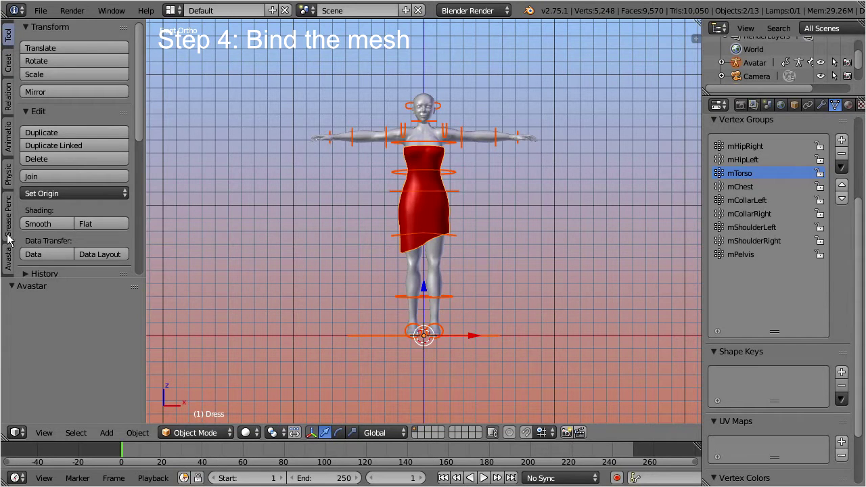
click(7, 270)
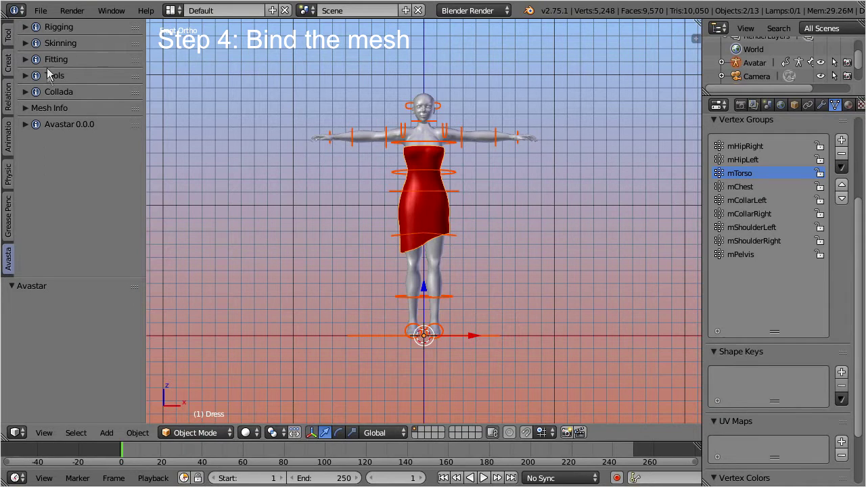
click(63, 44)
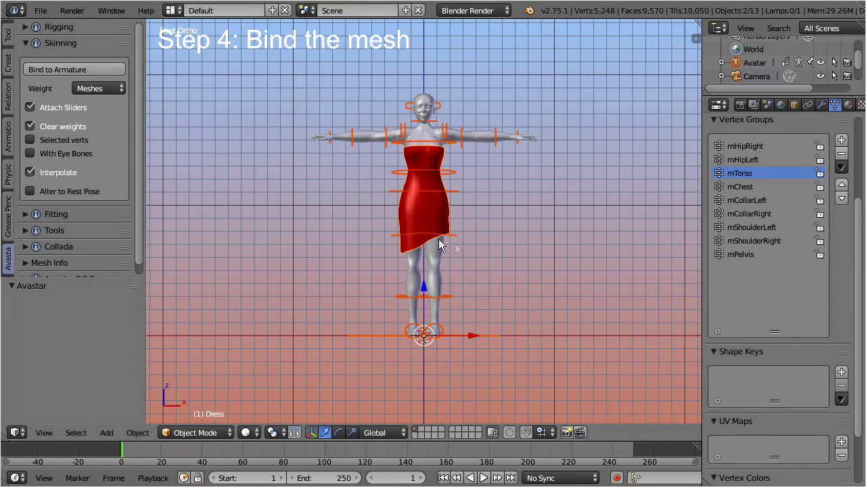
click(121, 88)
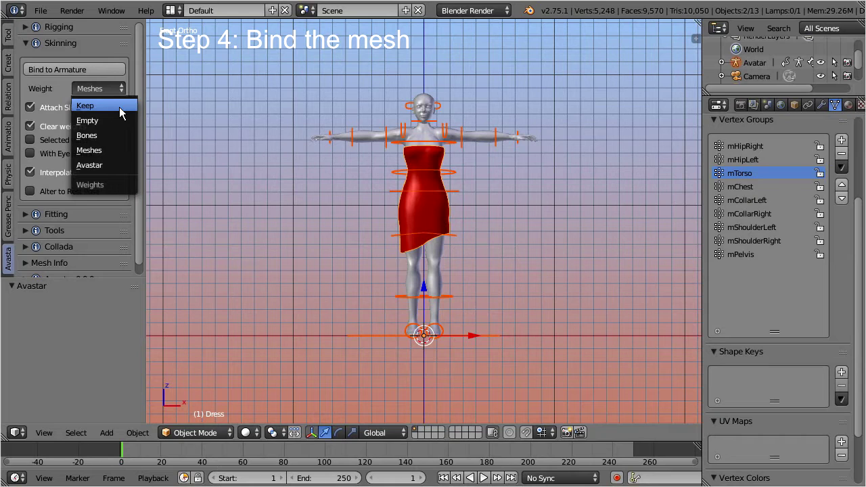
click(121, 108)
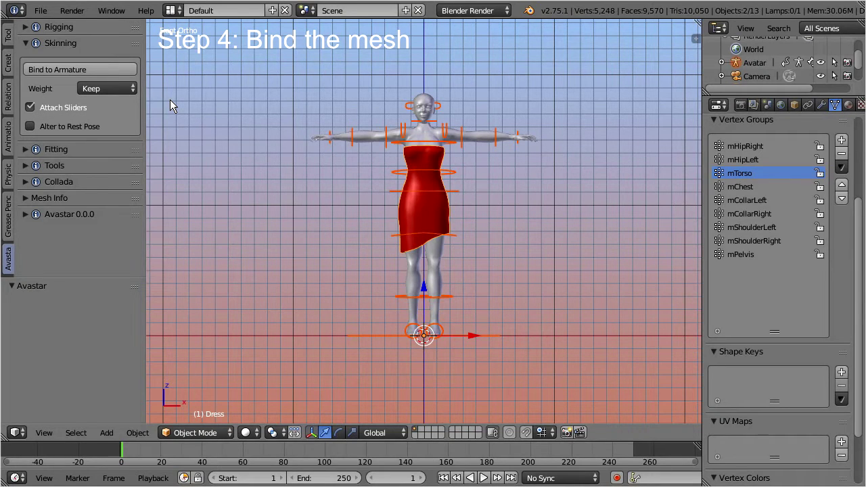
click(110, 70)
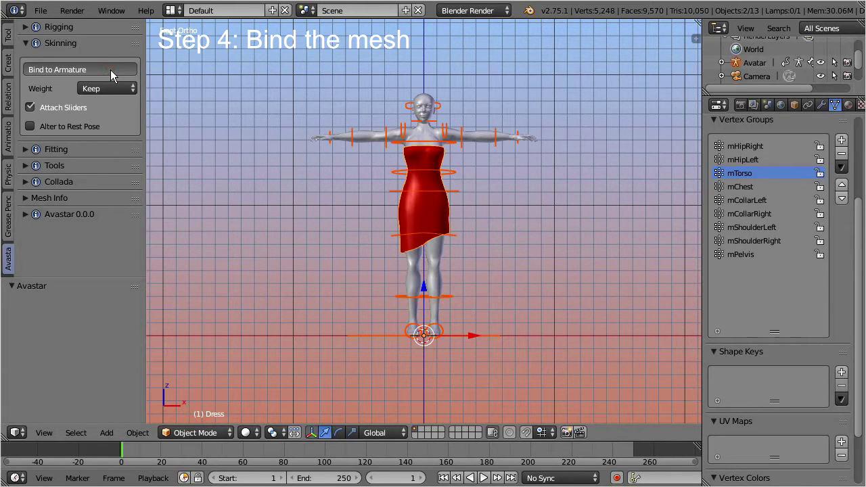
click(110, 70)
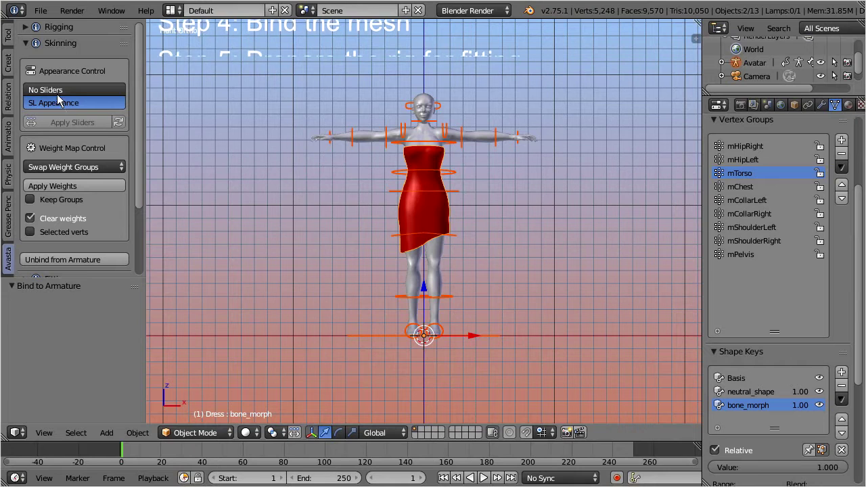
Switch the rig to the Skin setup for weight painting, with Limits off and the Stick bone display style.
click(51, 43)
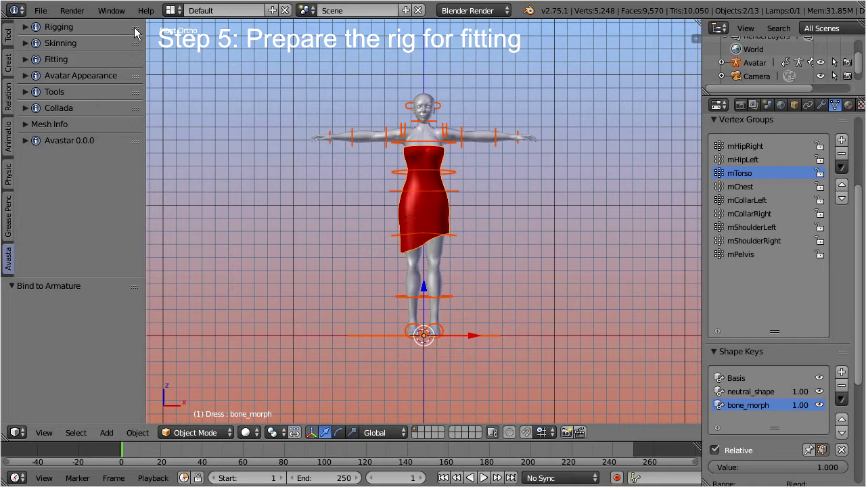
click(90, 27)
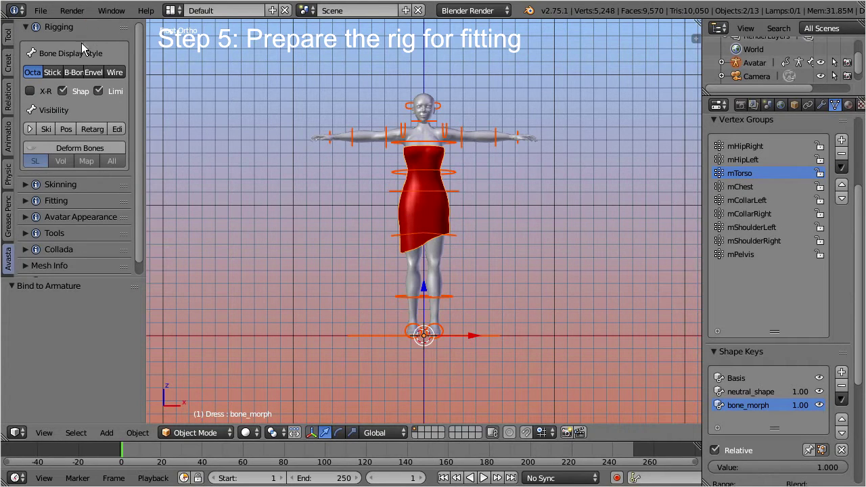
drag(145, 146, 166, 146)
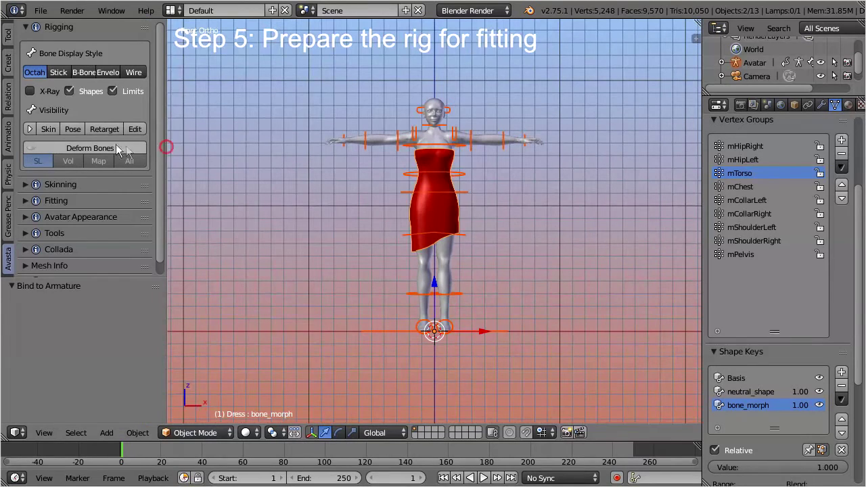
click(49, 130)
click(114, 92)
click(61, 74)
click(61, 75)
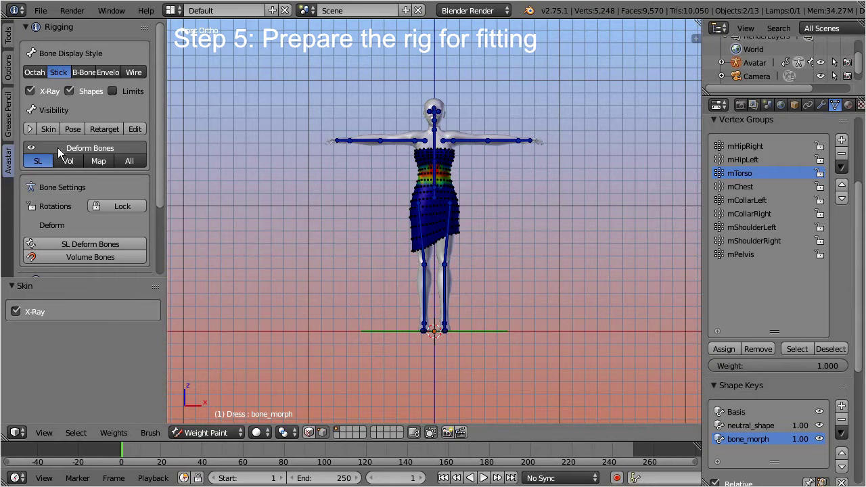
Limit the visible deform bones to the Map set and turn off vertex selection masking on the dress.
click(108, 163)
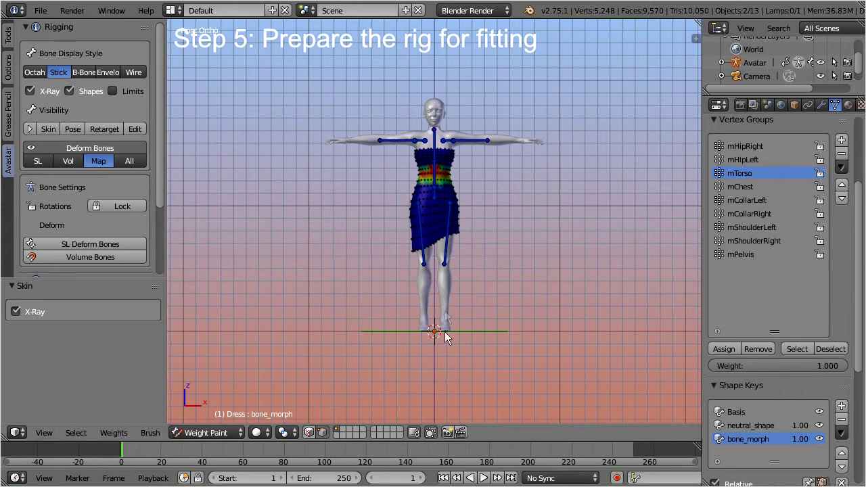
click(325, 432)
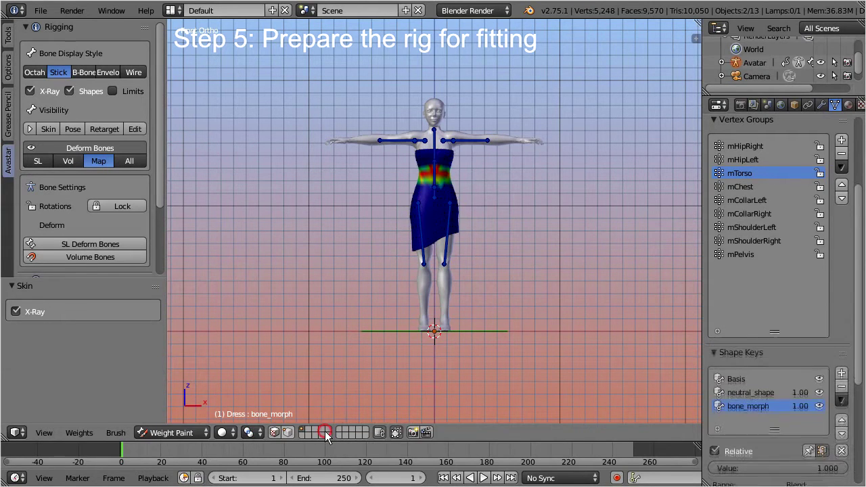
scroll(481, 239, up, 5)
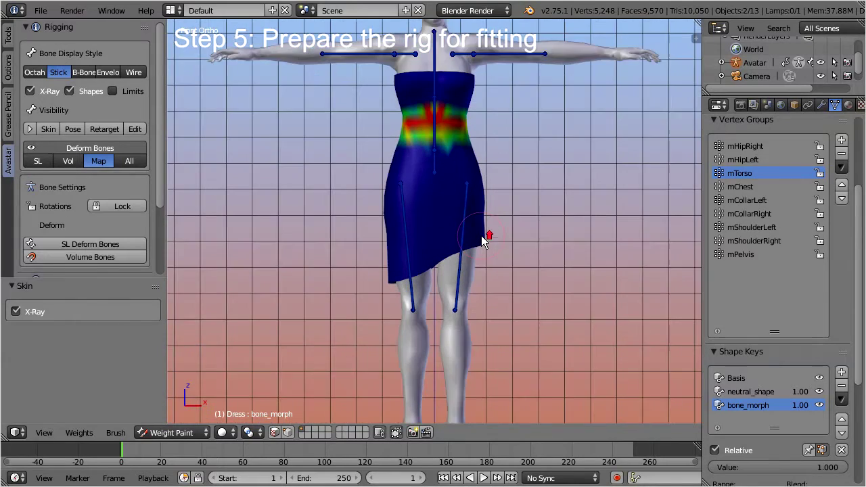
shift+middle_drag(483, 232, 473, 304)
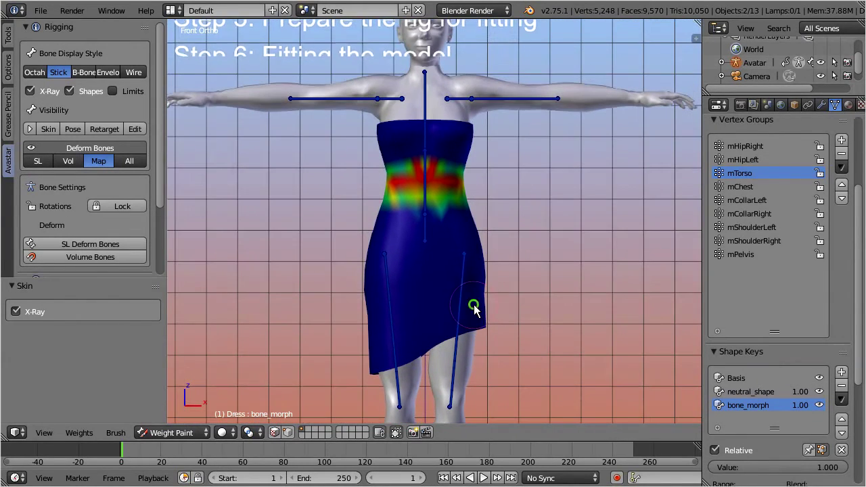
Apply the Fully Fitted fitting preset to the dress.
click(60, 26)
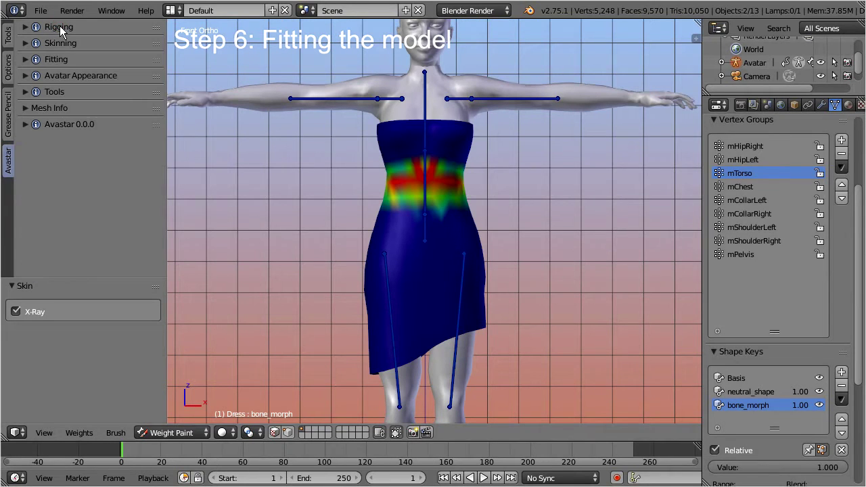
middle_drag(413, 232, 492, 232)
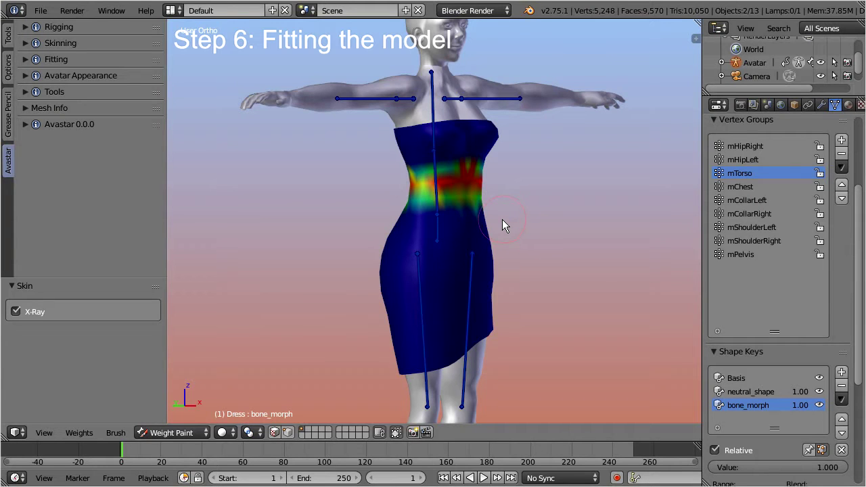
click(91, 61)
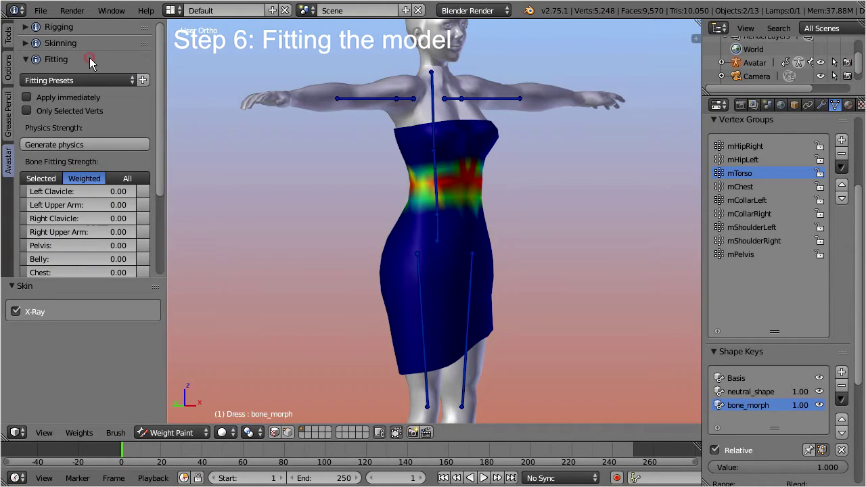
click(119, 79)
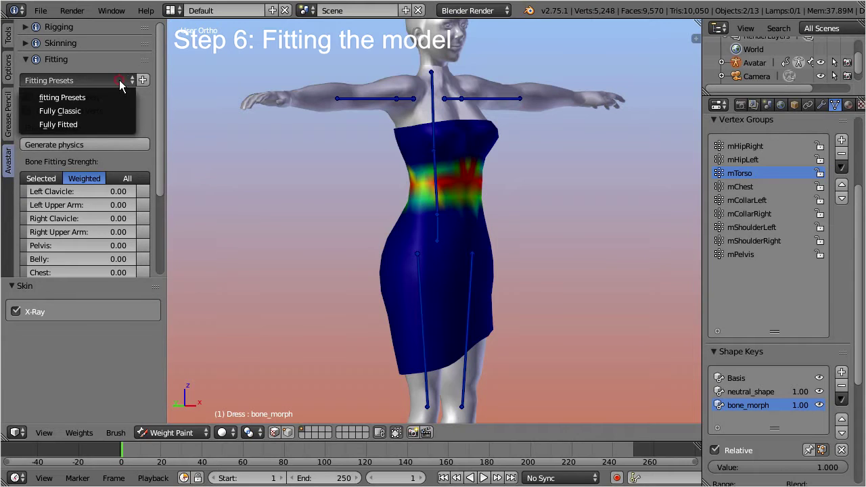
click(110, 126)
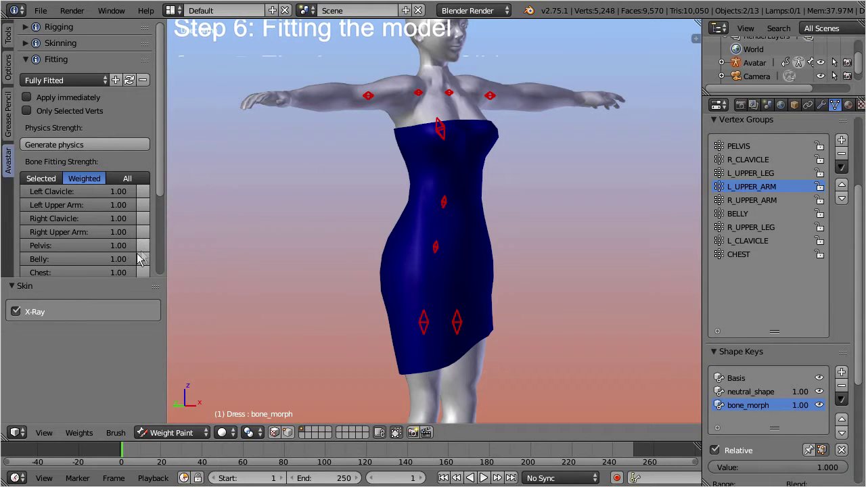
Expand the Avatar Appearance settings, undo the last operation and load the appearance sliders.
drag(92, 279, 89, 408)
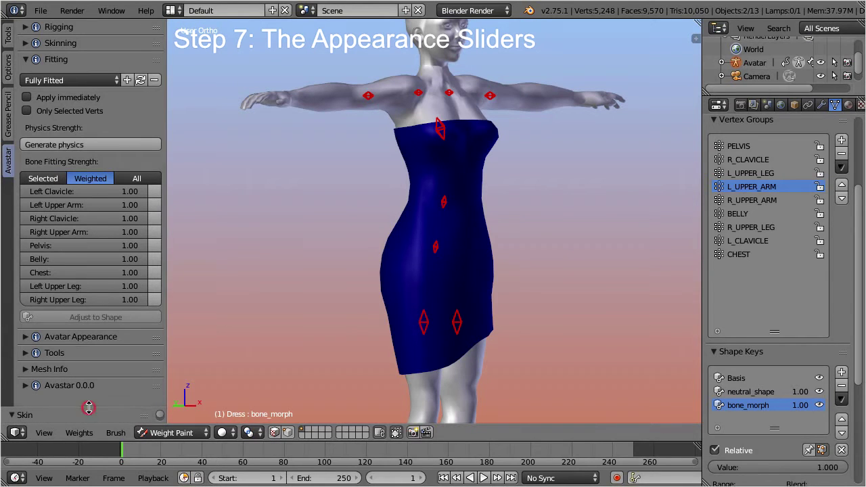
click(79, 335)
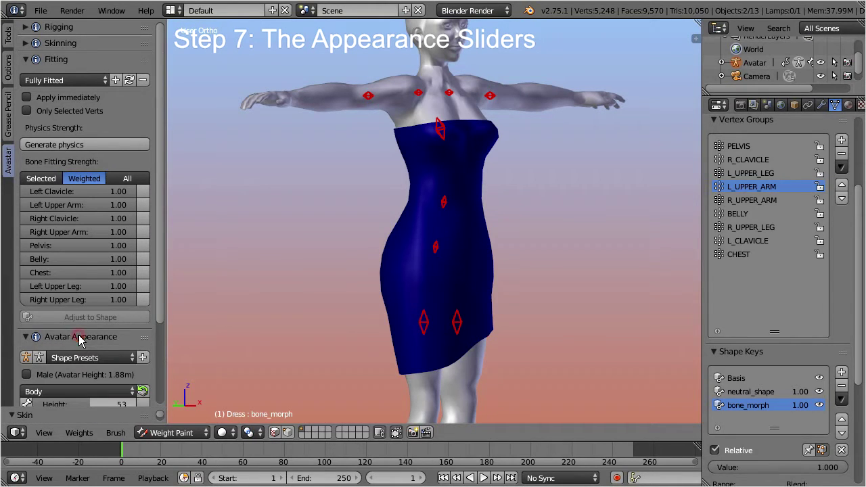
drag(160, 300, 153, 373)
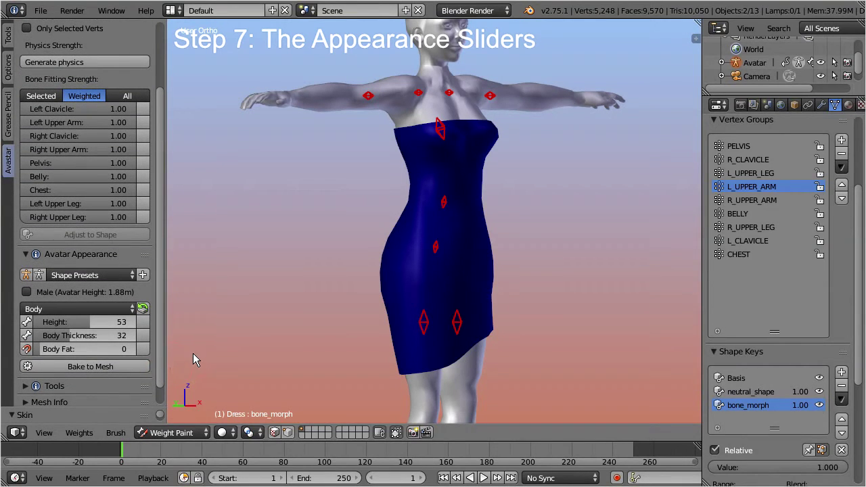
key(ctrl+z)
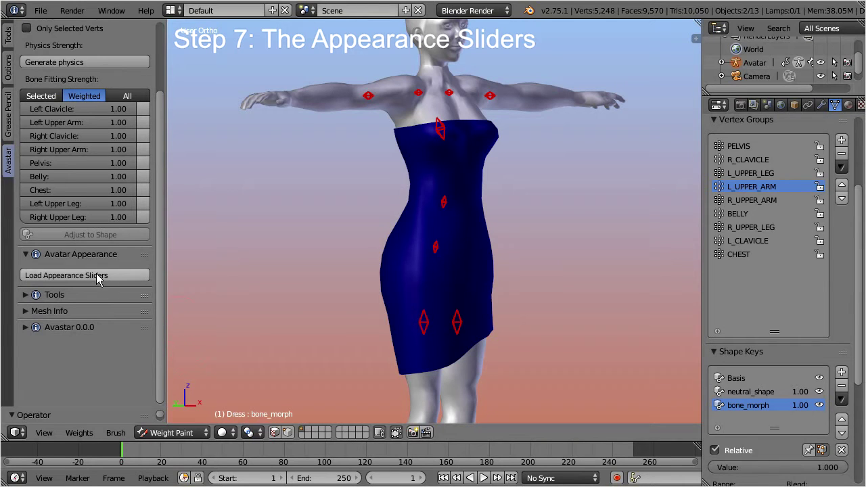
click(123, 277)
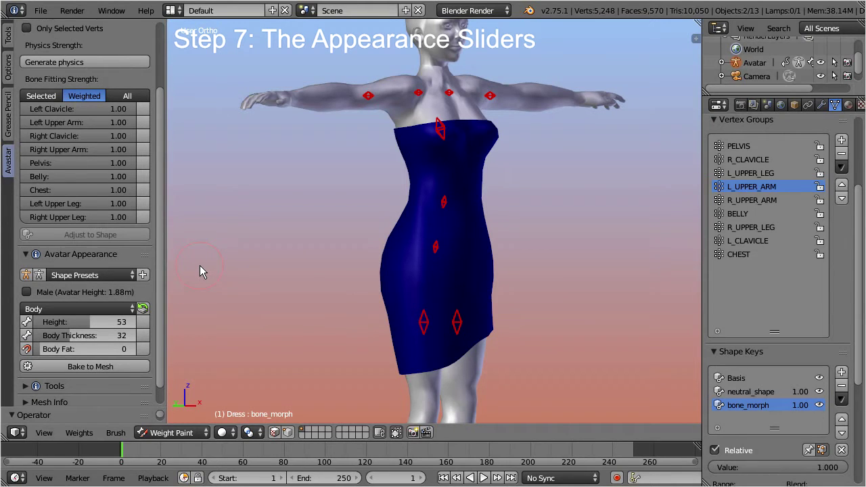
Show the Fitted section of the appearance sliders and set Belly Size to 100.
click(112, 308)
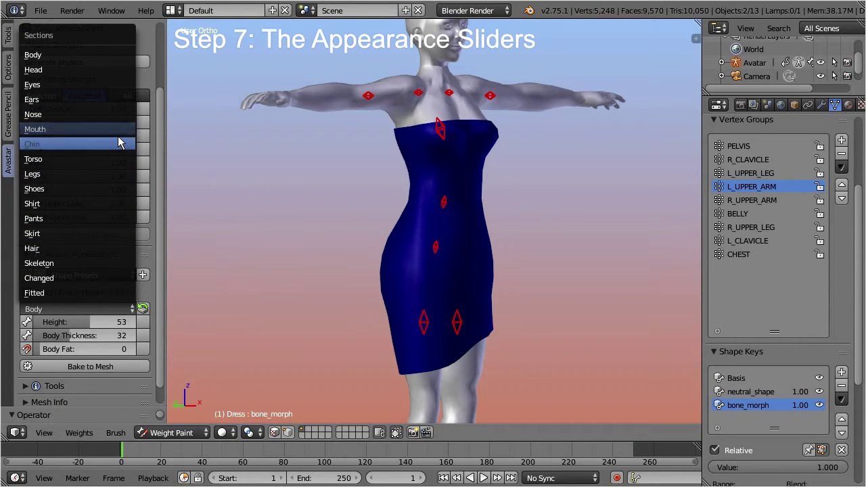
click(103, 292)
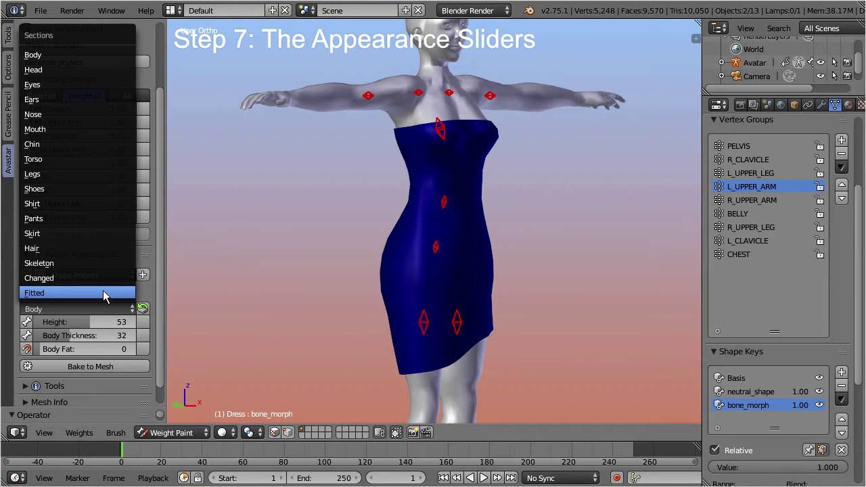
drag(159, 260, 156, 300)
drag(38, 333, 140, 343)
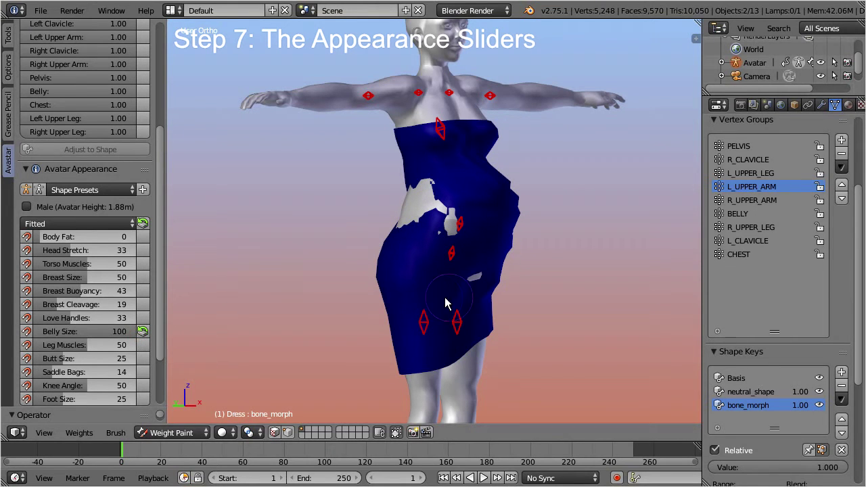
Enable immediate application of fitting changes in the dress's Fitting settings.
middle_drag(470, 300, 533, 299)
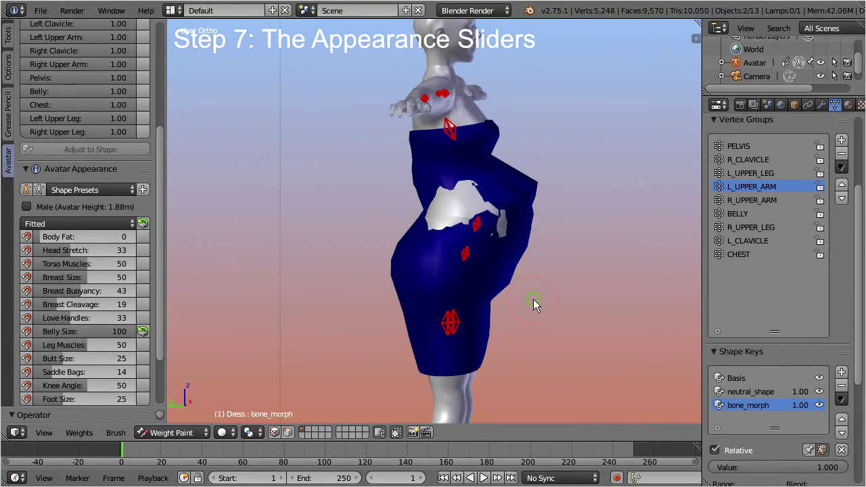
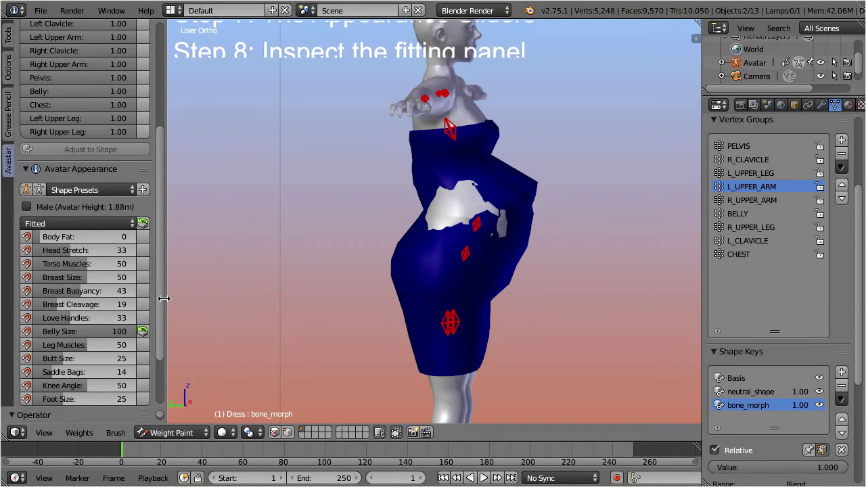
scroll(158, 341, up, 1)
drag(159, 336, 164, 269)
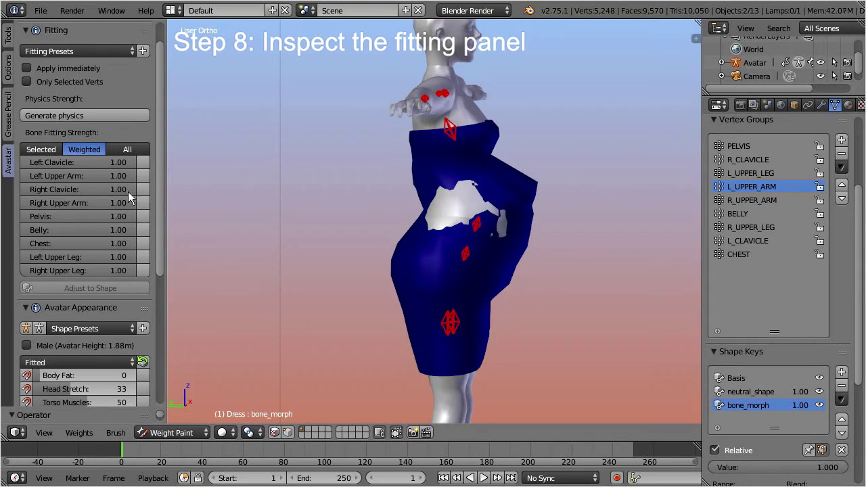
click(26, 69)
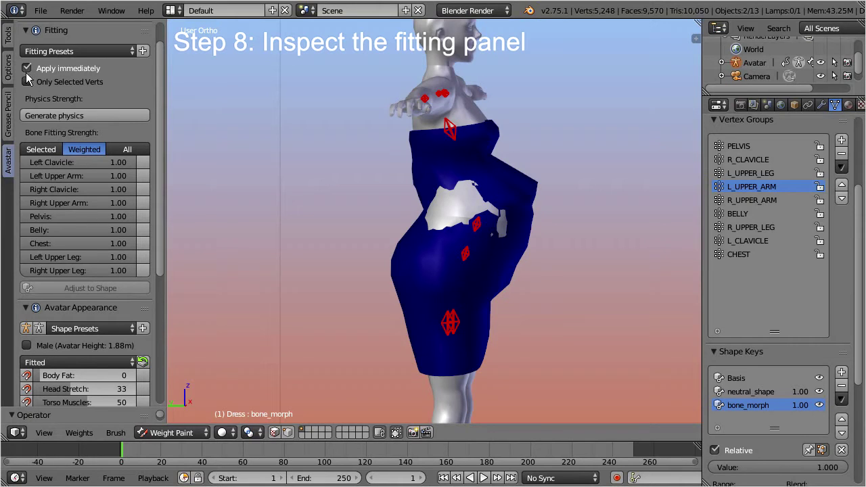
Display the Pelvis fitting bone's weights and set the Pelvis and Belly bone fitting strengths to 0.00.
click(142, 217)
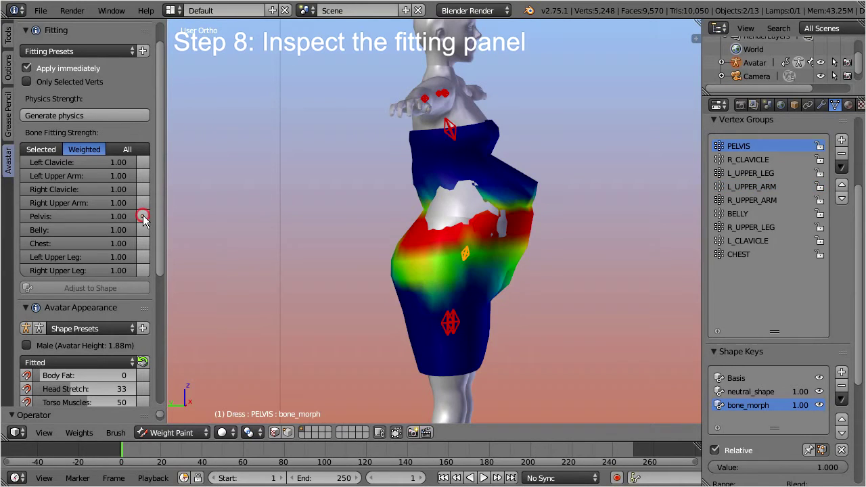
drag(138, 218, 132, 219)
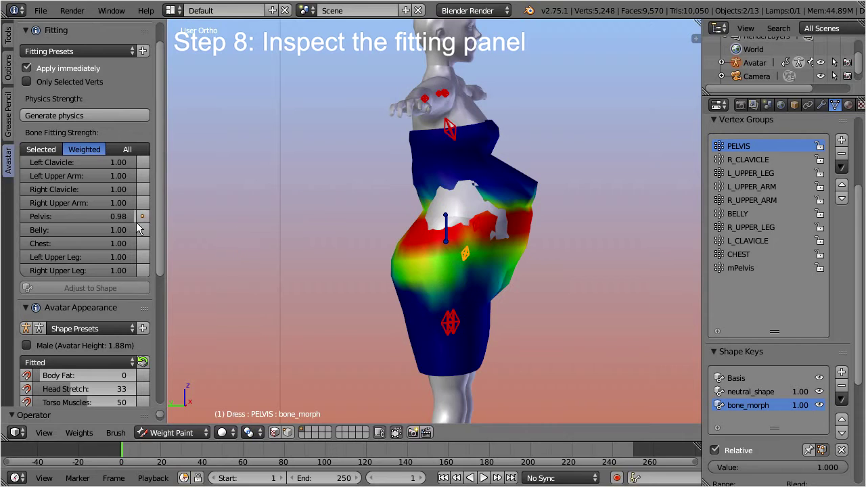
drag(131, 217, 27, 220)
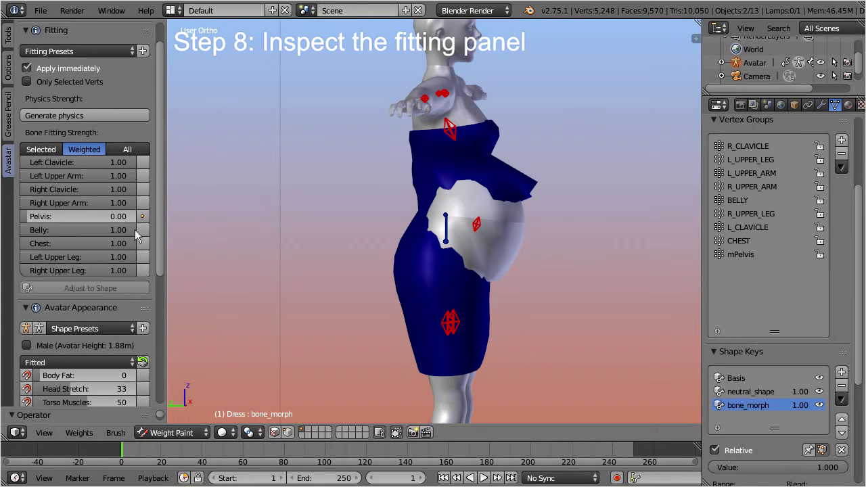
drag(133, 231, 15, 237)
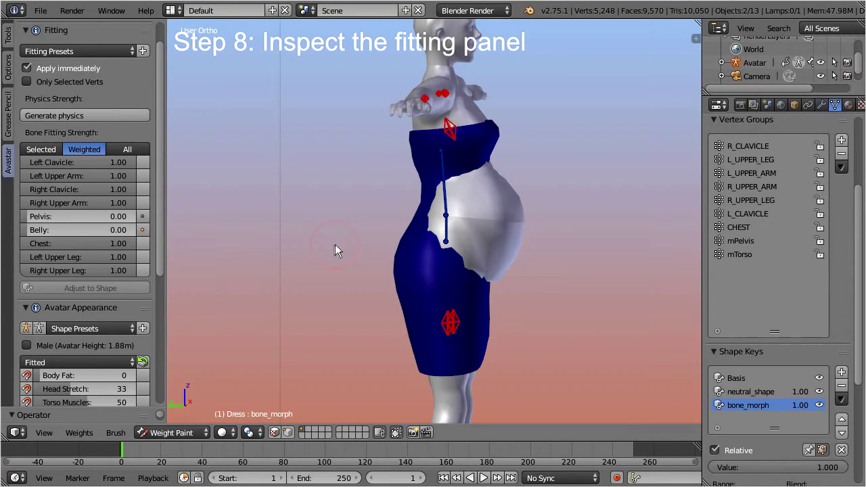
Set Belly Size to 0 and inspect the dress weights of the mPelvis and mTorso bones.
drag(160, 251, 156, 320)
drag(134, 366, 24, 365)
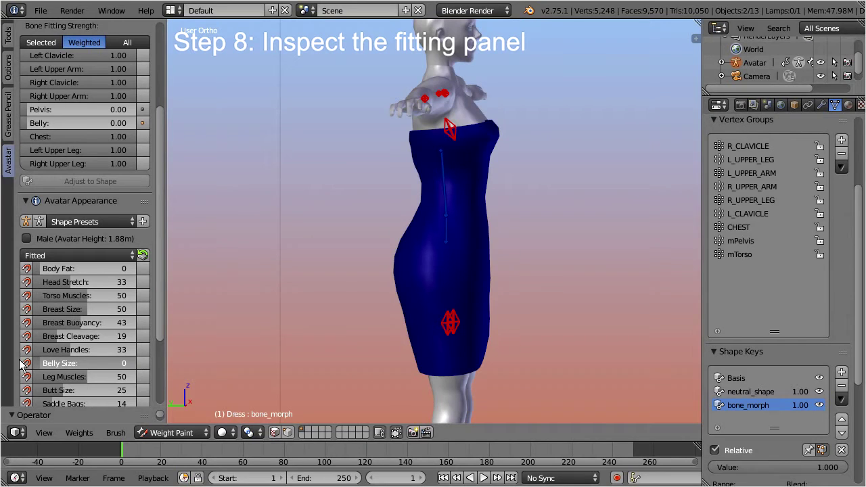
right_click(447, 232)
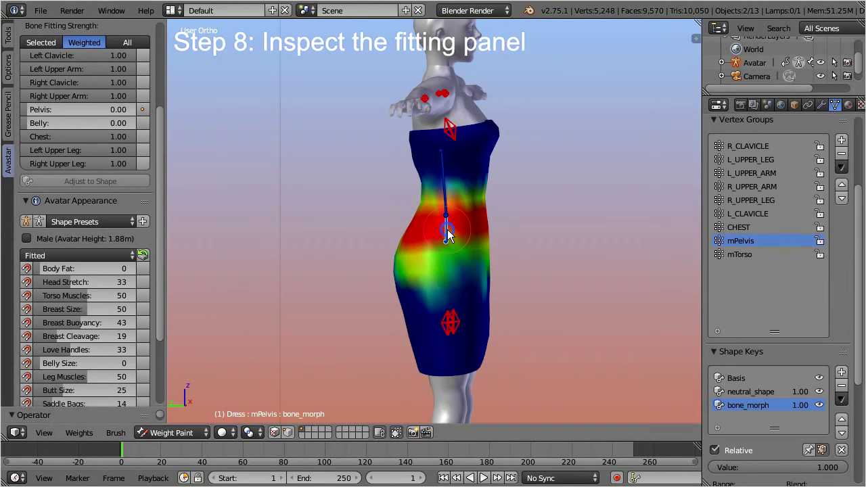
right_click(445, 195)
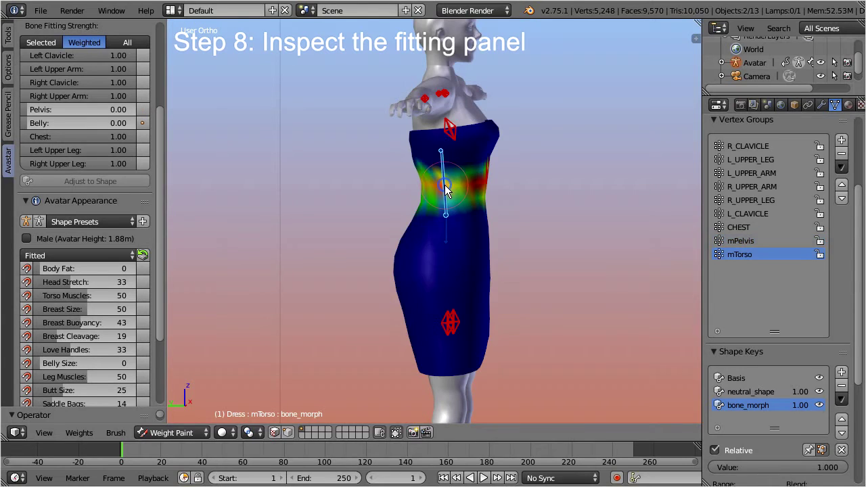
right_click(449, 231)
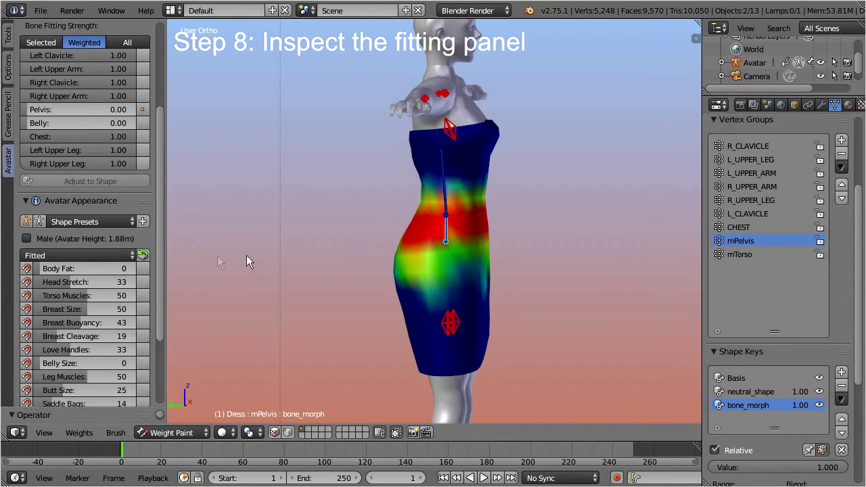
Set Belly Size to 100 and the bone fitting strengths to 0.87 for Pelvis and 0.82 for Belly.
click(38, 364)
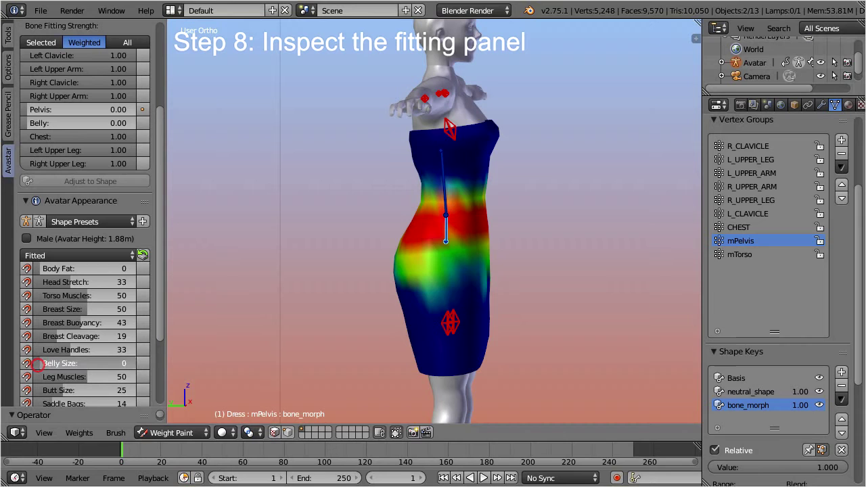
drag(39, 365, 144, 367)
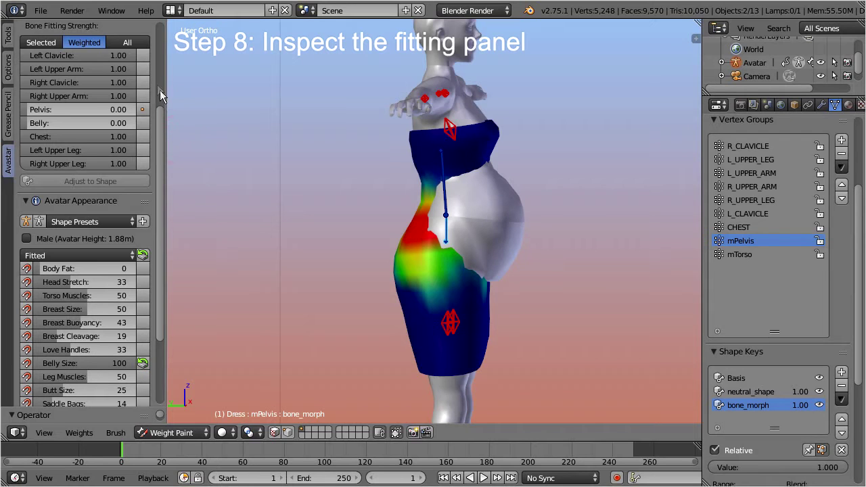
click(24, 111)
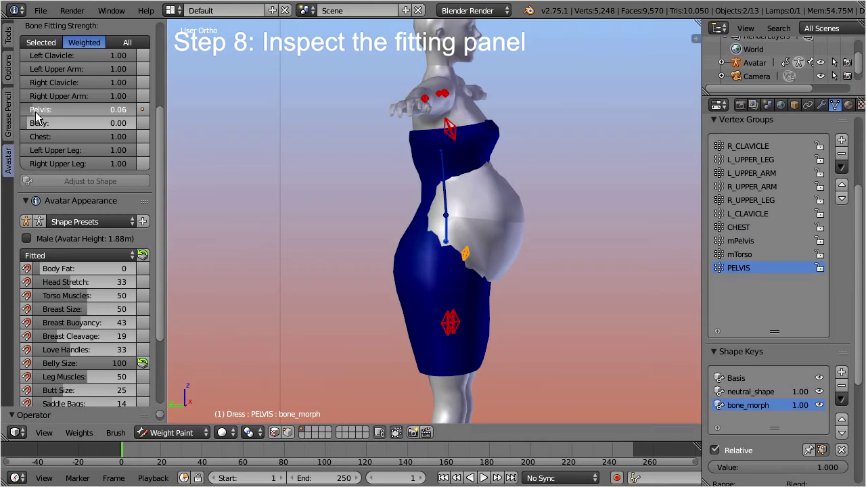
drag(42, 115, 117, 110)
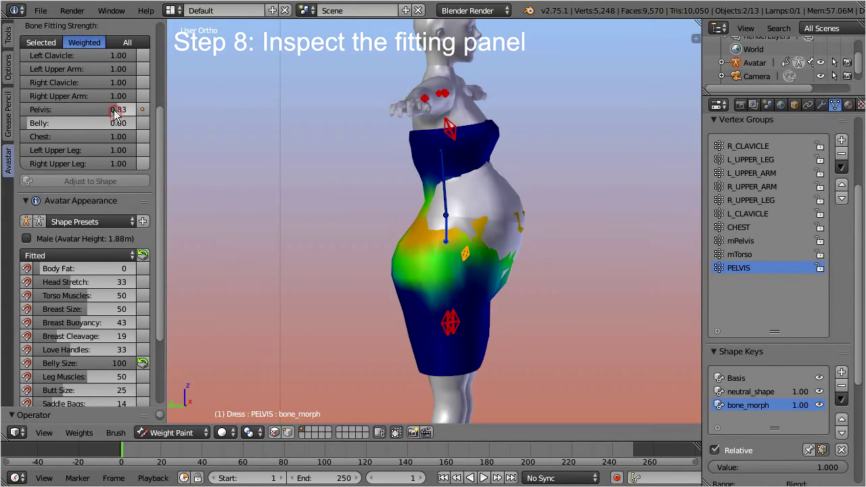
drag(26, 126, 124, 113)
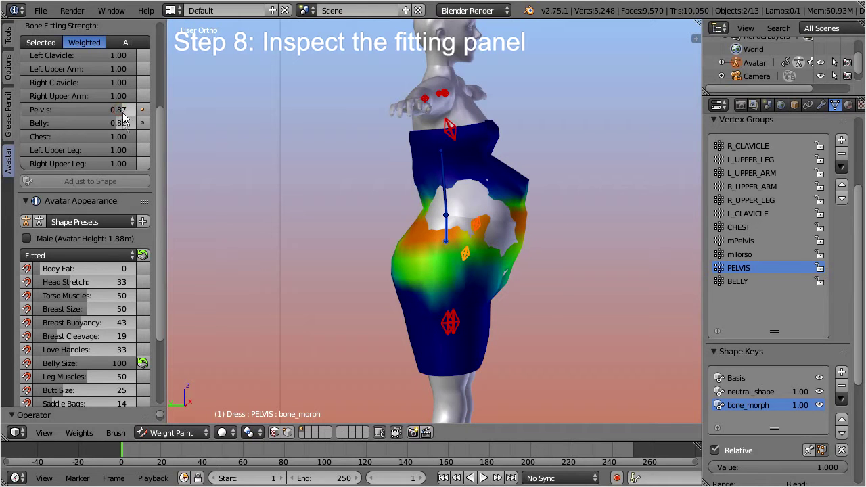
Create a corrective shape key from bone_morph on the dress and name it "belly".
middle_drag(487, 281, 465, 291)
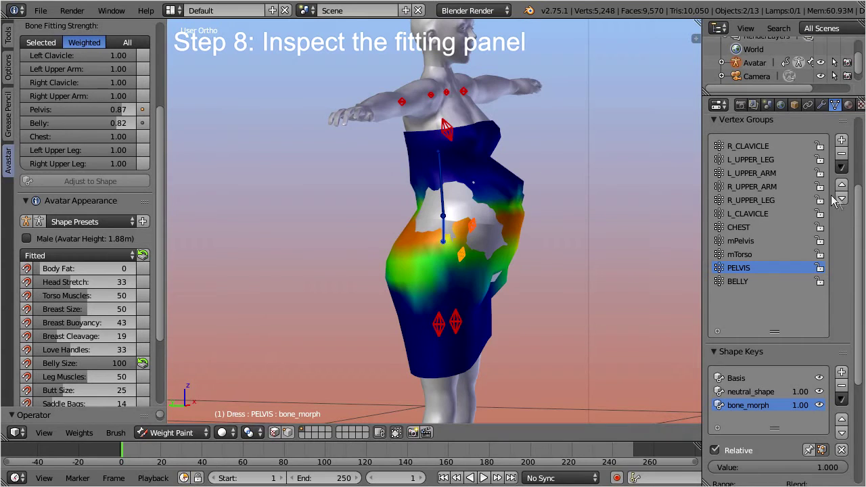
scroll(861, 249, down, 2)
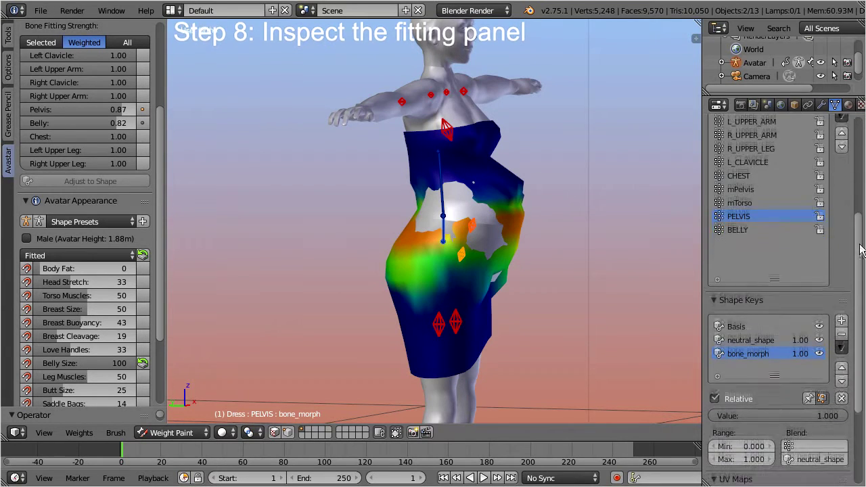
scroll(860, 249, down, 2)
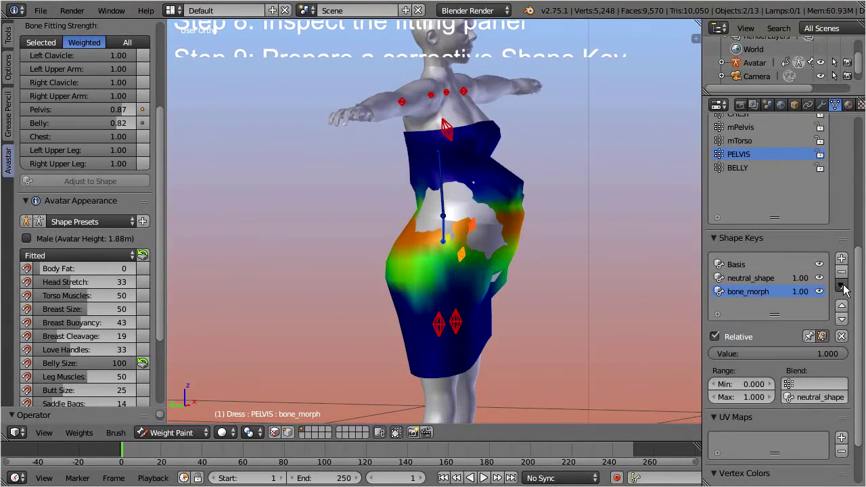
click(842, 286)
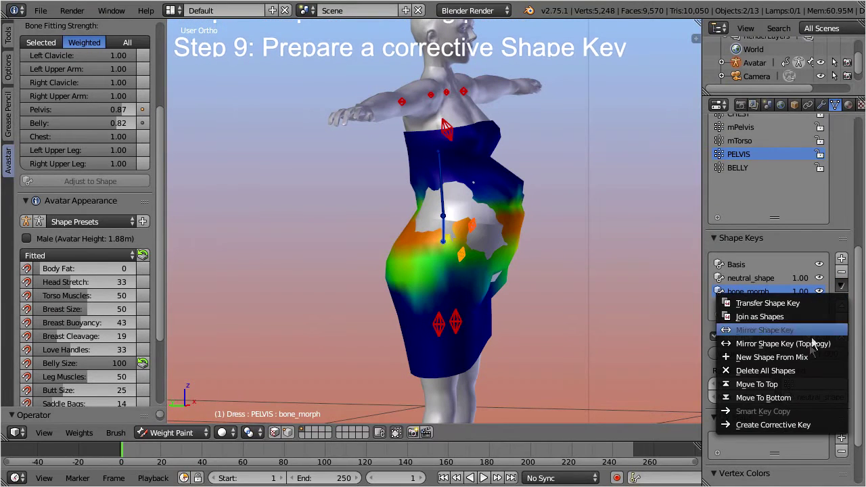
click(817, 426)
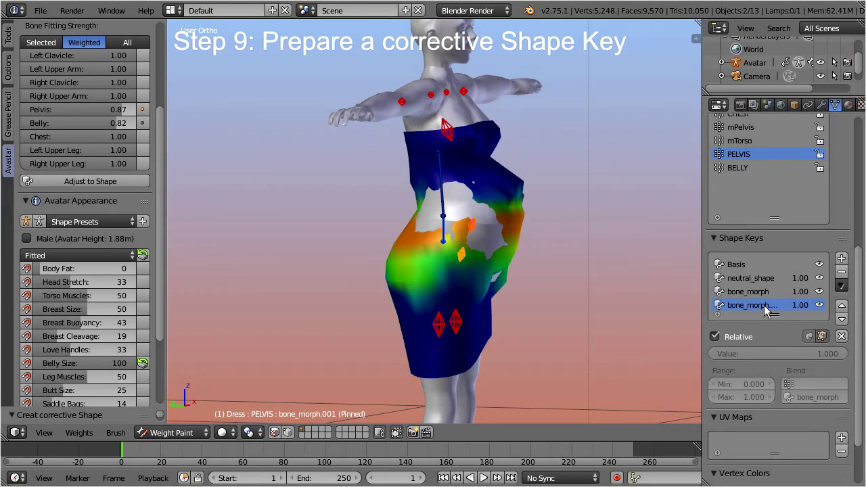
double_click(751, 305)
text(belly)
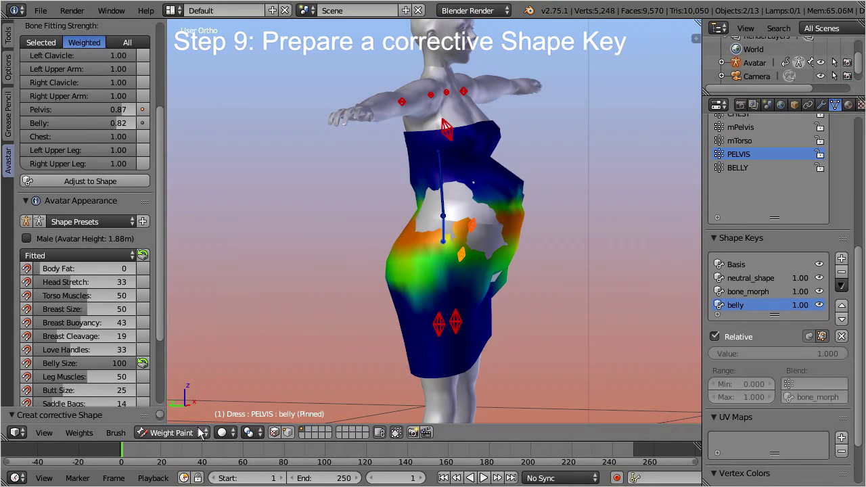
Switch the dress to Edit Mode and select the eight horizontal edge loops around the belly, from above the waist down to the hips.
click(172, 433)
click(192, 403)
key(KP_Decimal)
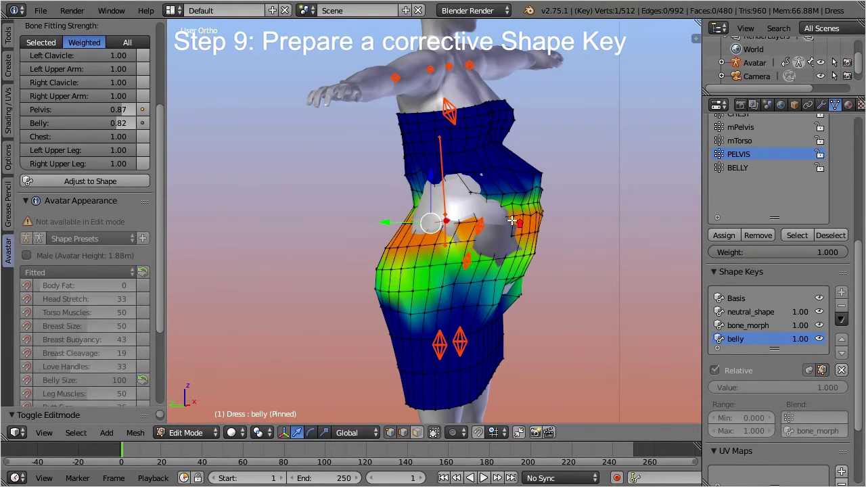
alt+right_click(501, 166)
alt+shift+right_click(507, 187)
alt+shift+right_click(507, 204)
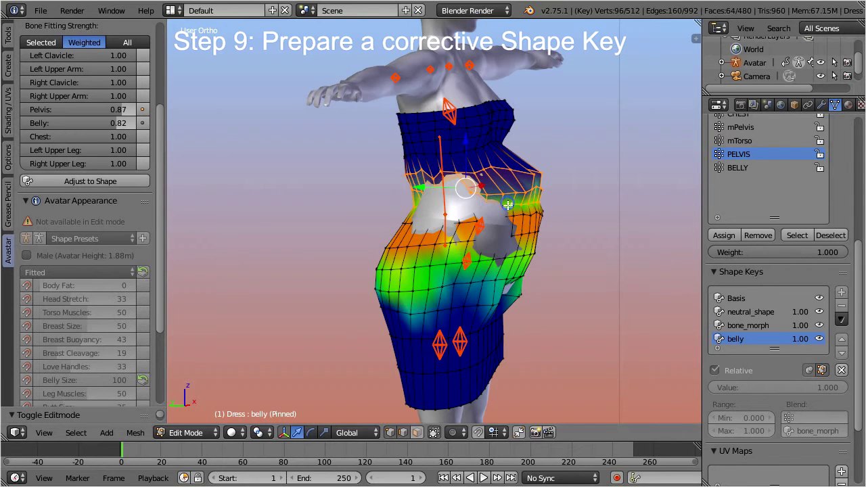
alt+shift+right_click(520, 216)
alt+shift+right_click(518, 234)
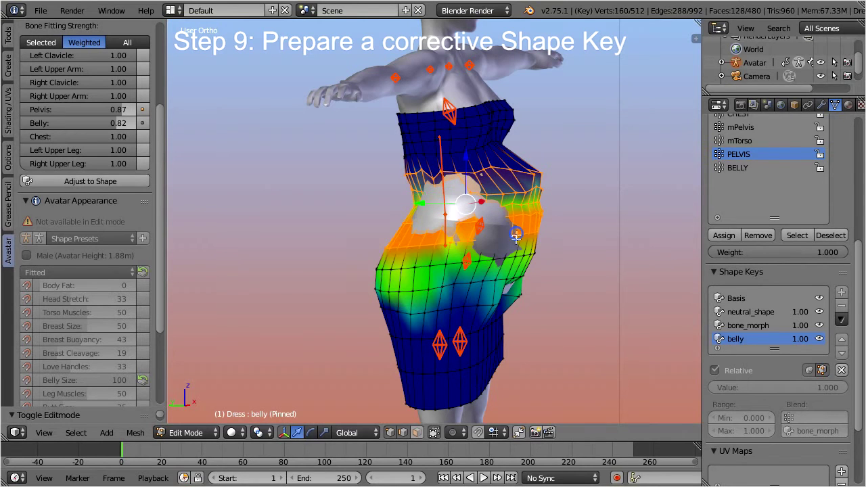
alt+shift+right_click(488, 256)
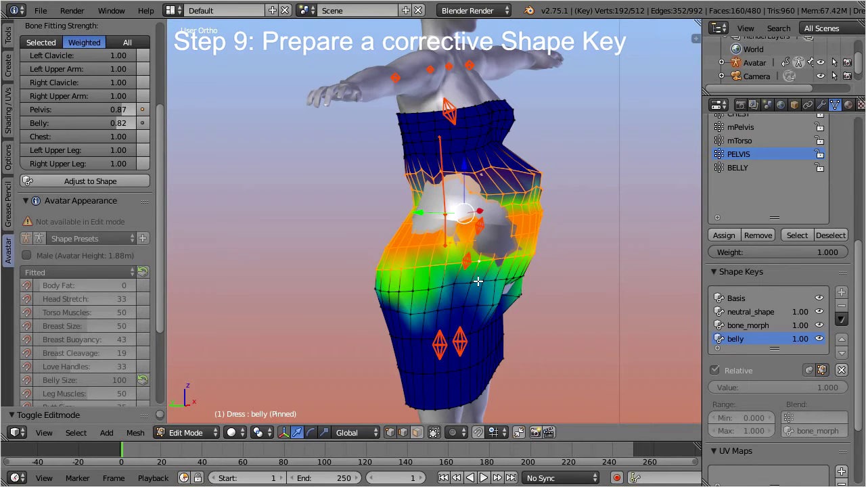
alt+shift+right_click(478, 281)
alt+shift+right_click(473, 304)
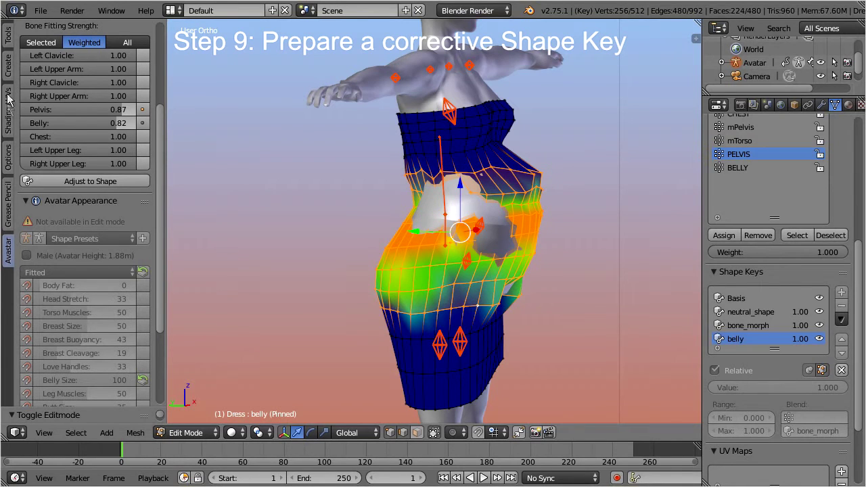
Turn on X Mirror for mesh editing and apply Smooth Vertex four times to the selected loops.
click(8, 157)
click(26, 47)
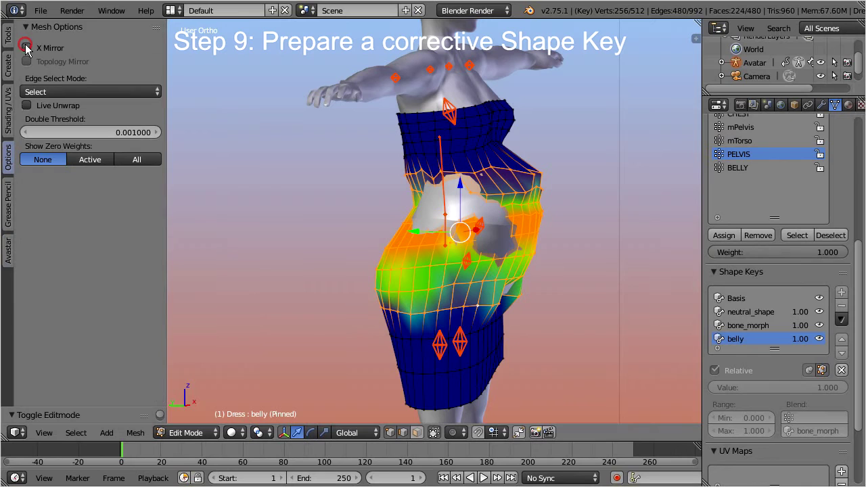
click(8, 36)
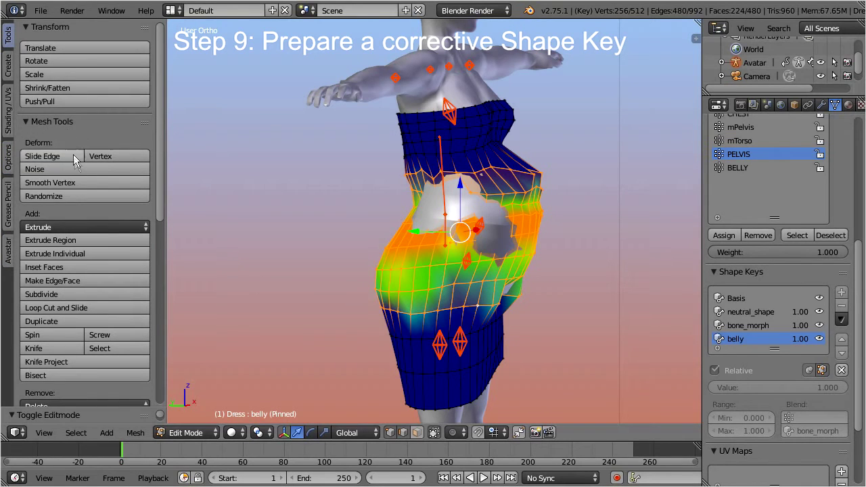
click(81, 181)
click(82, 181)
click(81, 181)
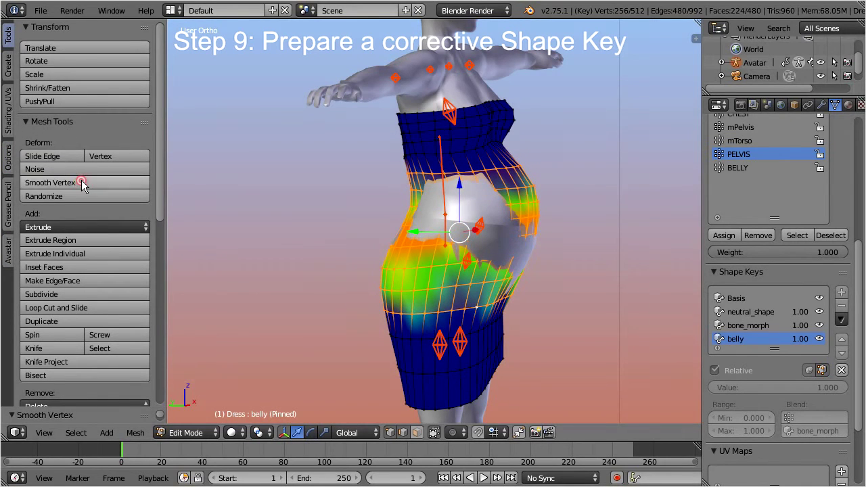
click(81, 181)
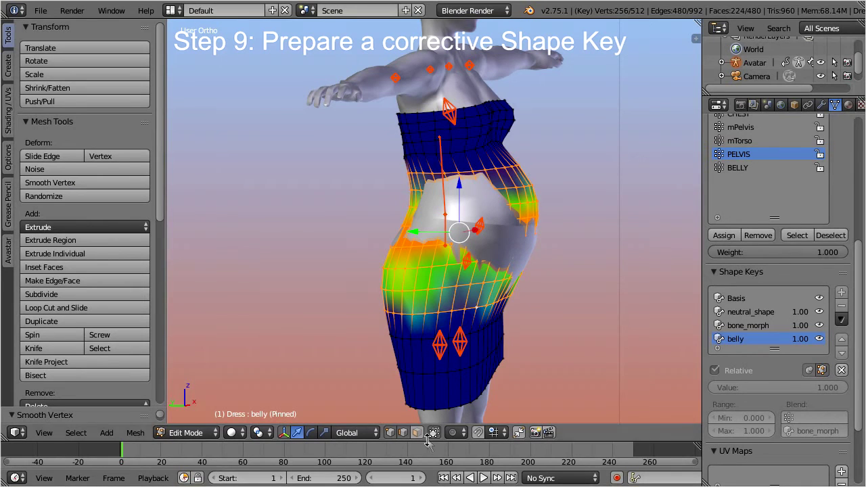
Enable proportional editing and switch to face selection for shaping the front of the dress.
click(454, 432)
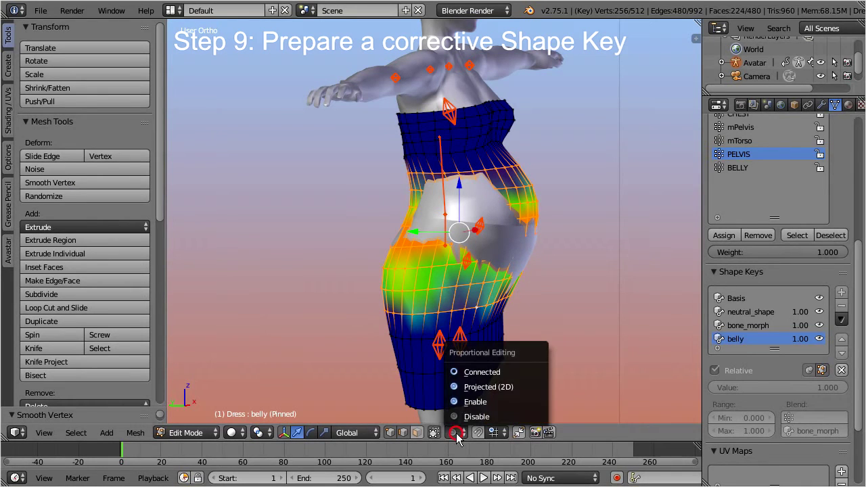
click(471, 401)
scroll(513, 293, up, 1)
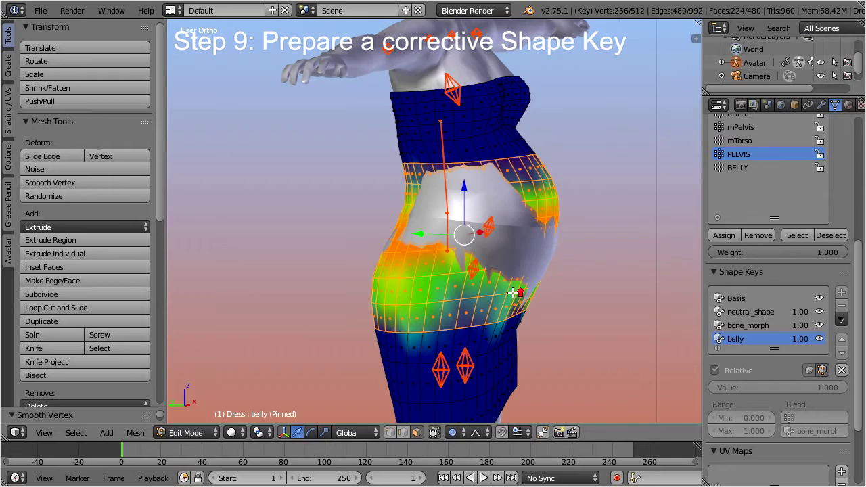
middle_drag(515, 292, 383, 289)
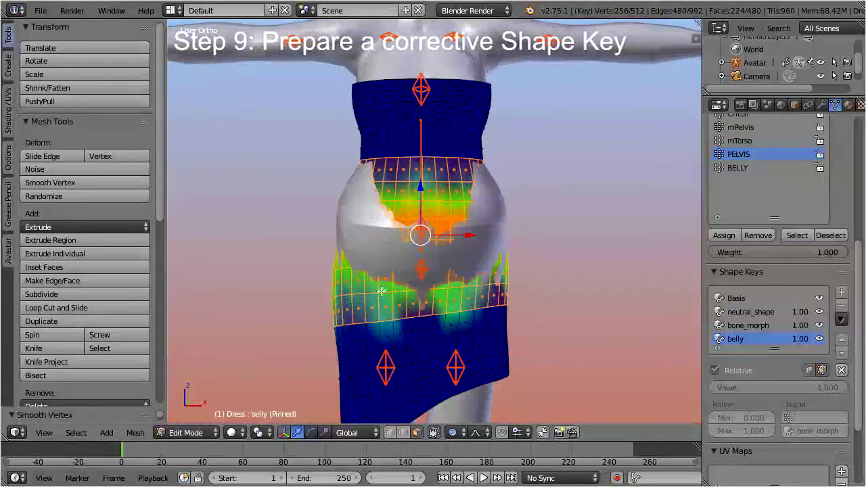
Select the face loop around the belly and scale it along X by about 1.17 with a proportional size of about 0.18.
alt+right_click(449, 232)
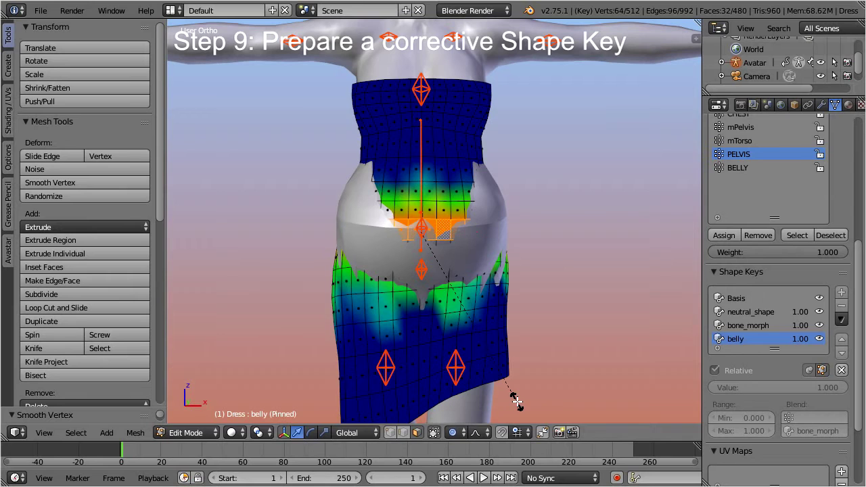
key(s)
key(x)
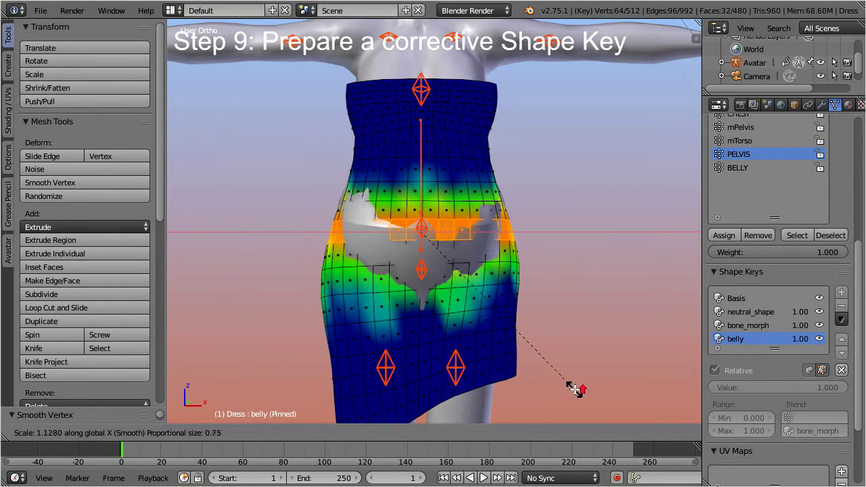
scroll(574, 388, up, 15)
scroll(586, 387, up, 3)
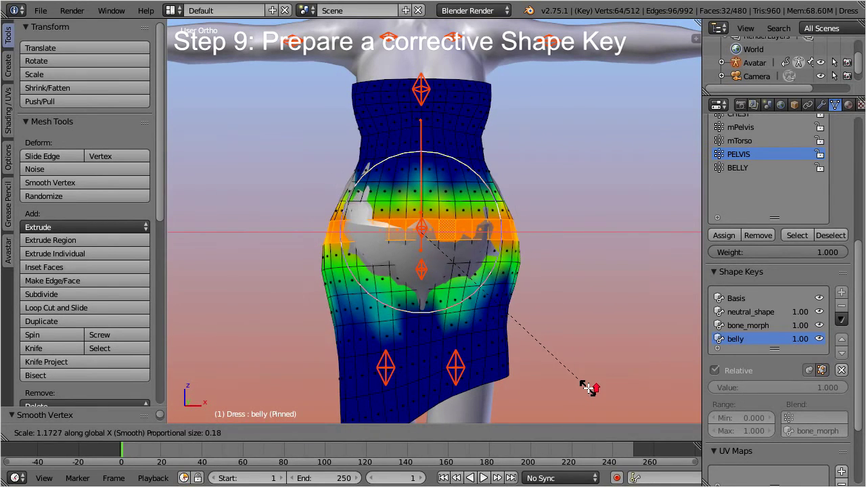
click(589, 387)
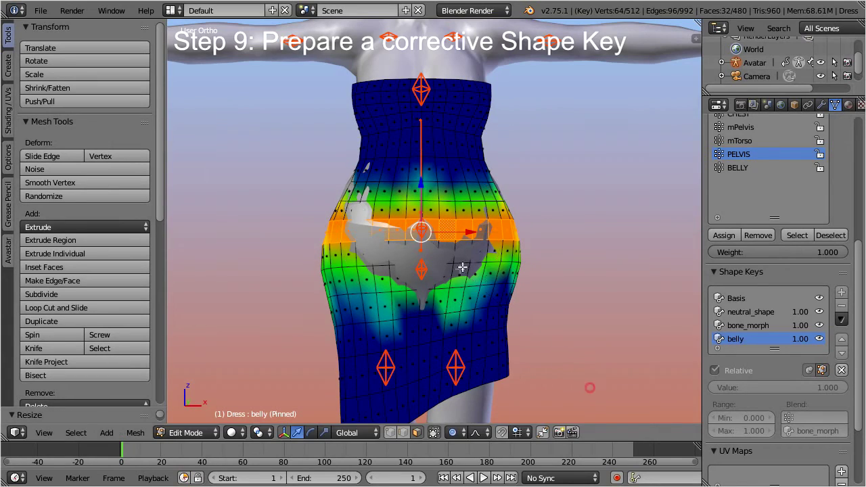
Move the selected face loop along Y by about -0.0076 and scale it along Y by about 1.03 to cover the belly.
middle_drag(464, 271, 598, 261)
key(g)
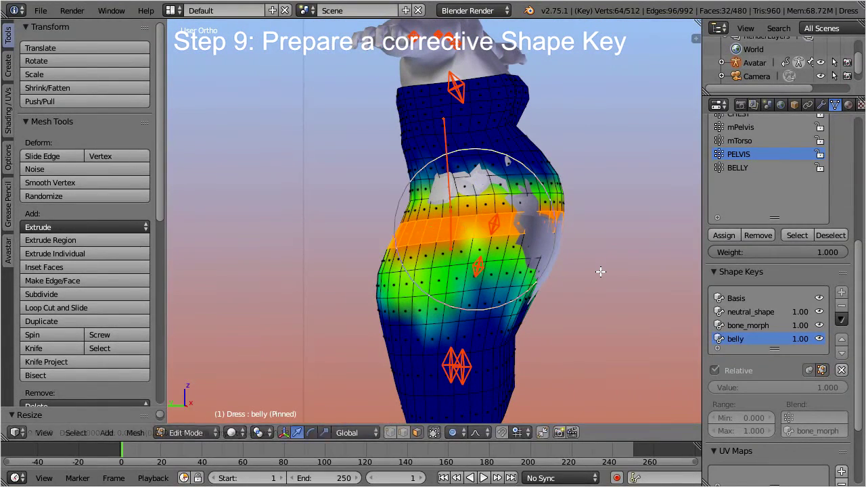
key(y)
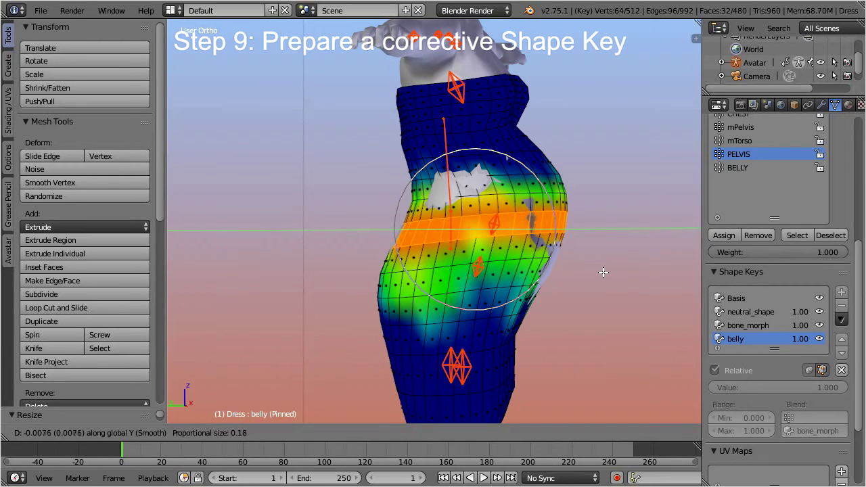
click(604, 272)
key(s)
key(y)
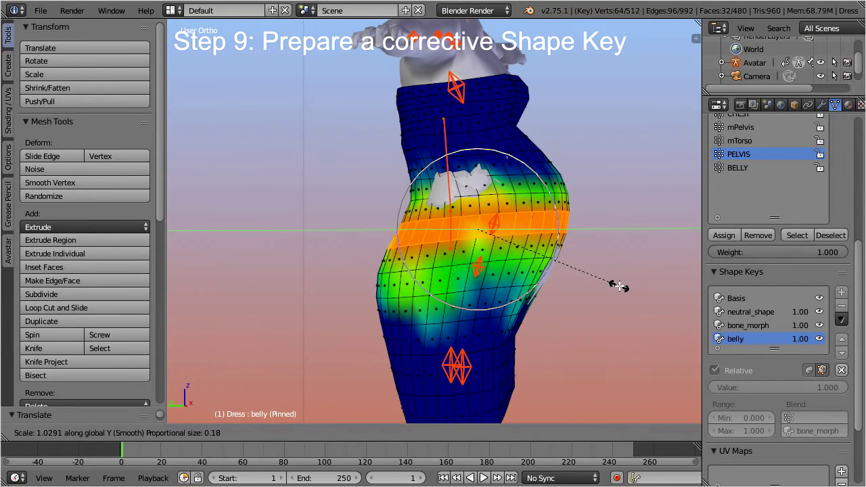
click(617, 285)
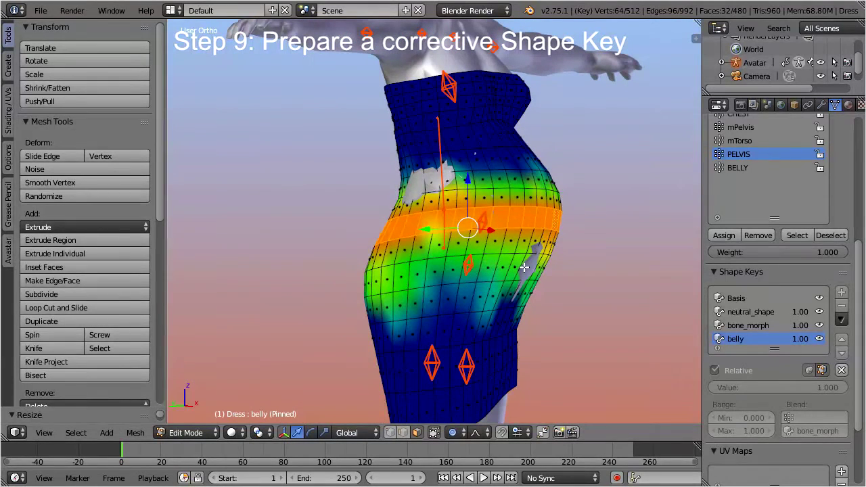
Set the transform orientation to Normal and move the lower front belly face outward along its normal by about 0.012.
right_click(524, 268)
click(365, 434)
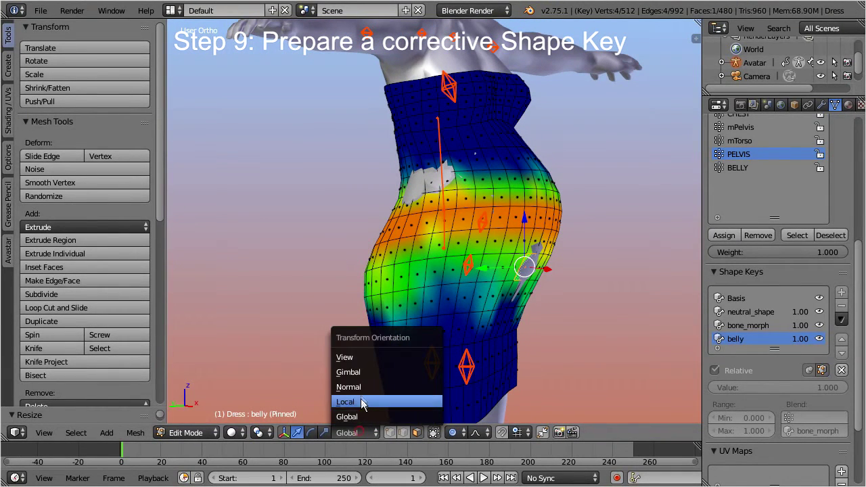
click(362, 384)
key(g)
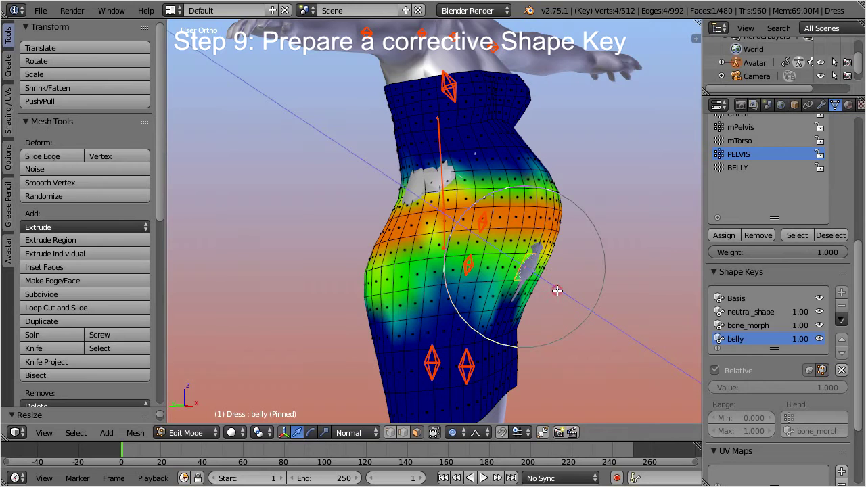
key(z)
key(z)
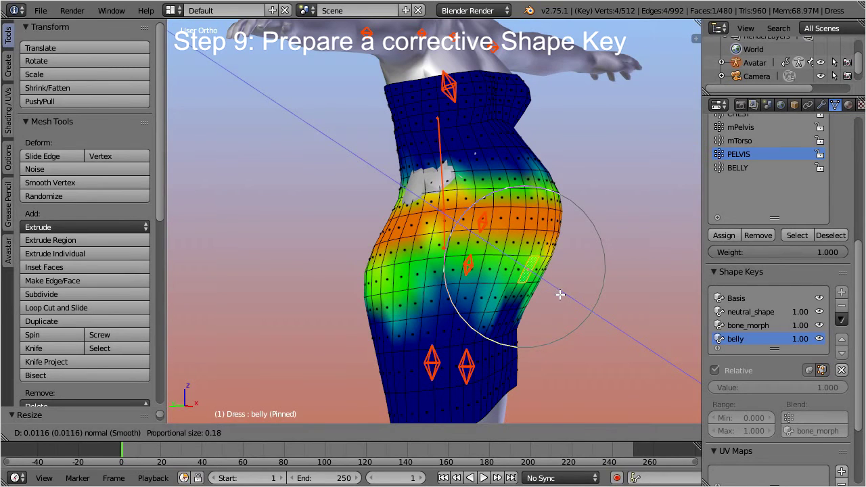
click(559, 293)
Move two faces at the side of the waist outward along their normals, by about 0.007 and 0.002.
right_click(425, 180)
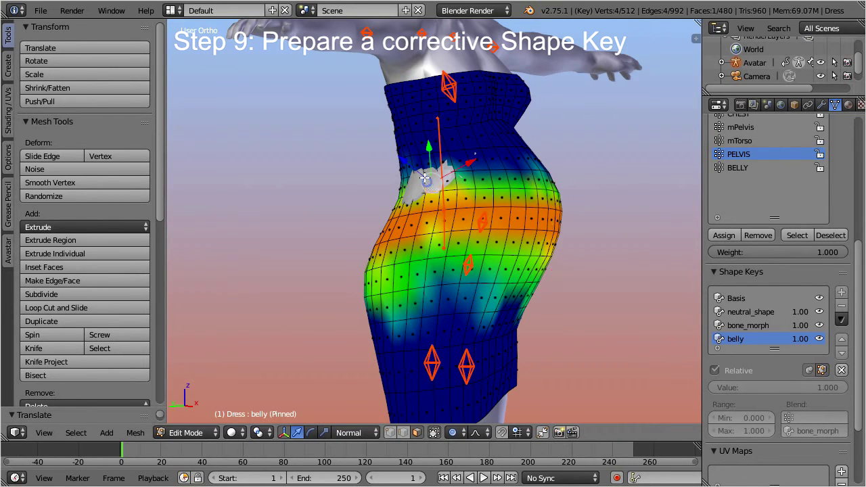
key(g)
key(z)
key(z)
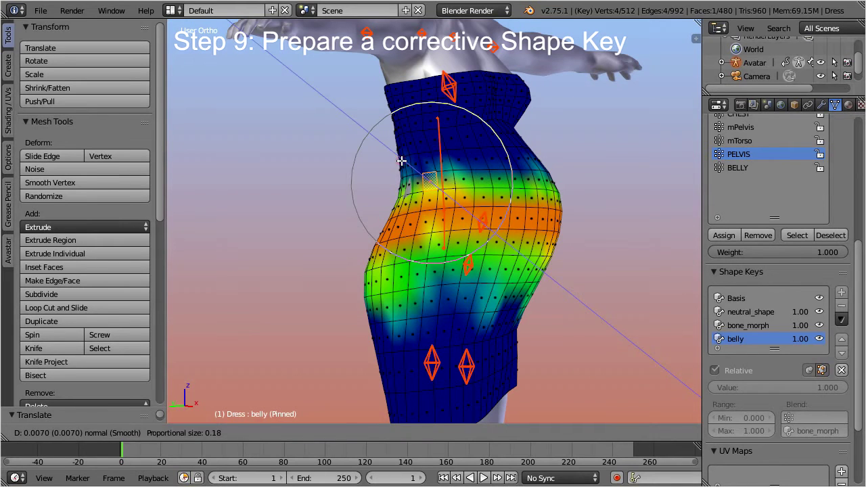
click(401, 161)
key(g)
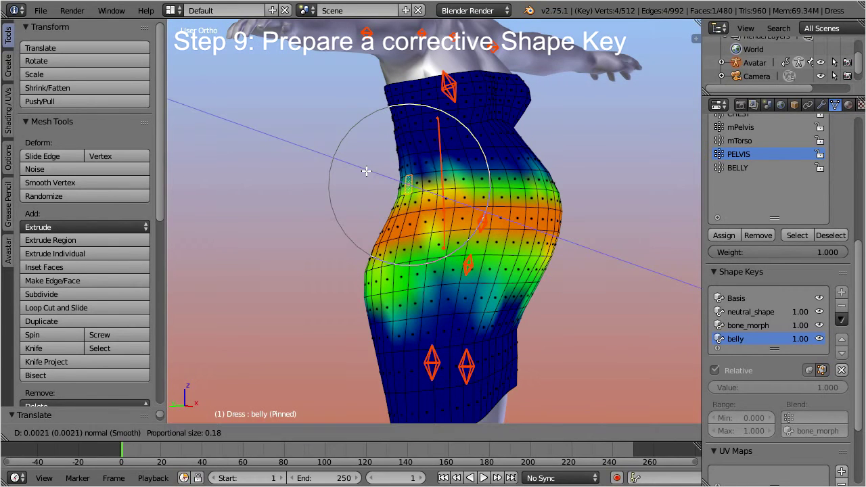
click(367, 171)
Pull the faces on the opposite side of the waist outward along their normals, moving the rear one by about 0.0064.
middle_drag(367, 171, 416, 188)
key(g)
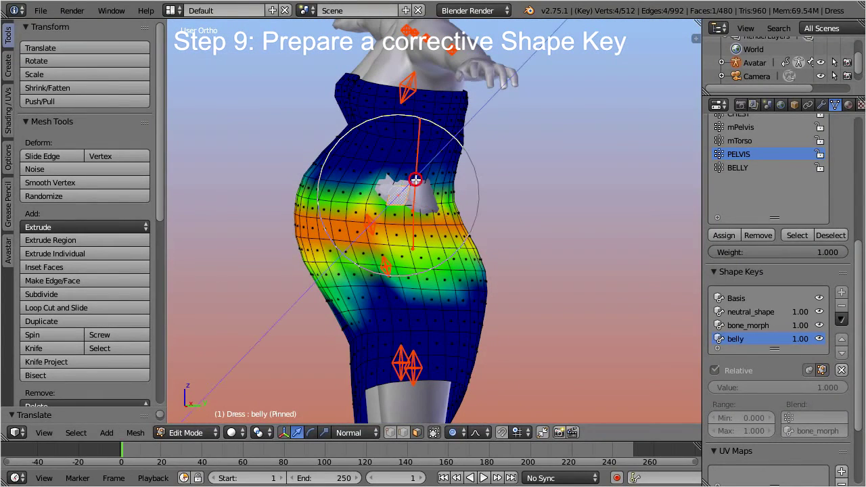
click(385, 190)
middle_drag(386, 190, 425, 209)
key(g)
click(450, 189)
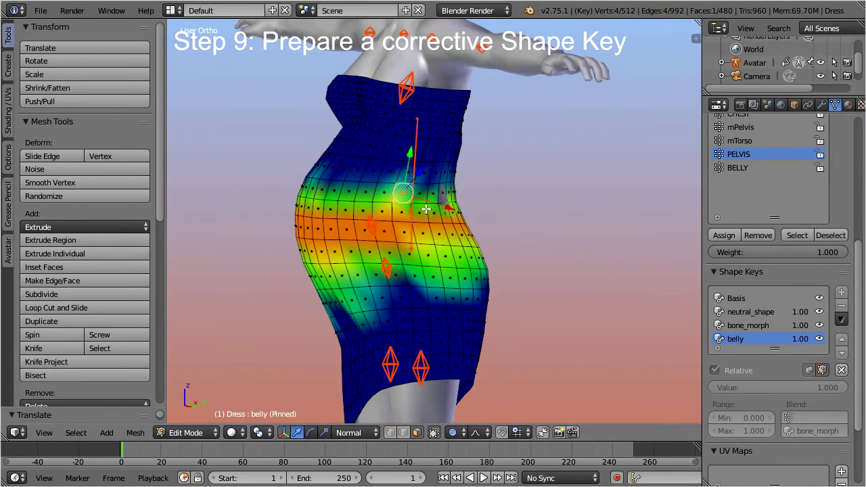
right_click(443, 193)
key(g)
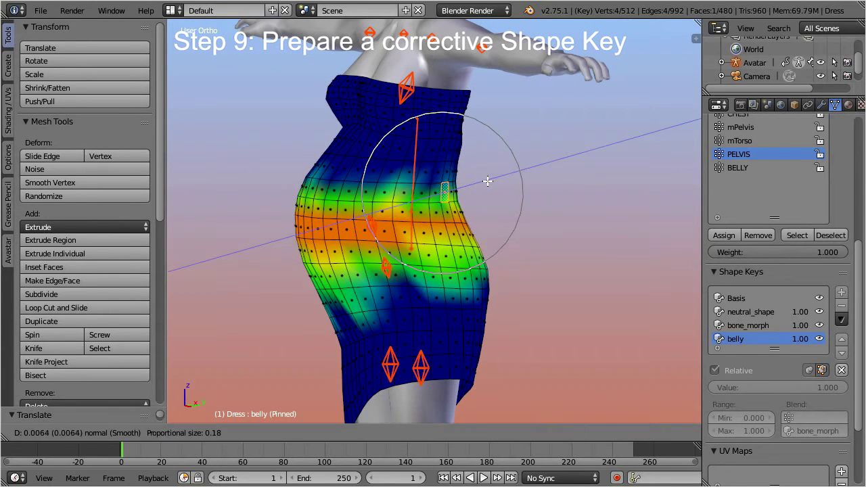
click(488, 179)
Finalize the "belly" corrective shape key on the dress.
middle_drag(488, 180, 574, 252)
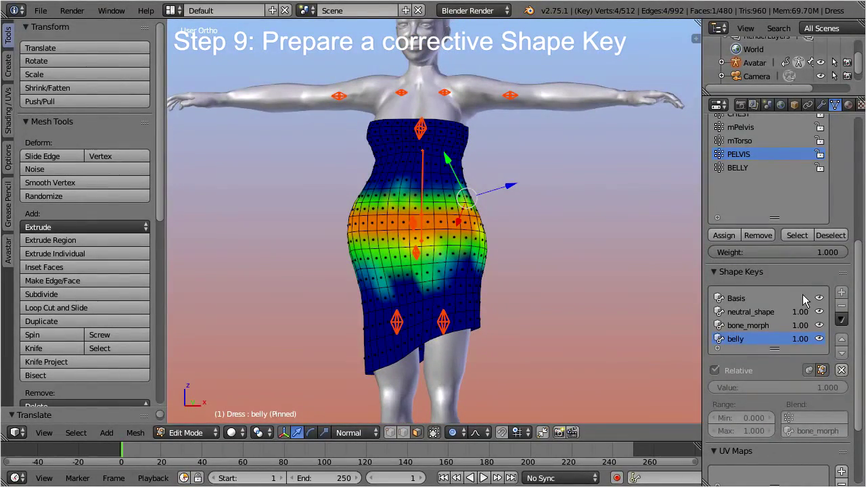
click(842, 319)
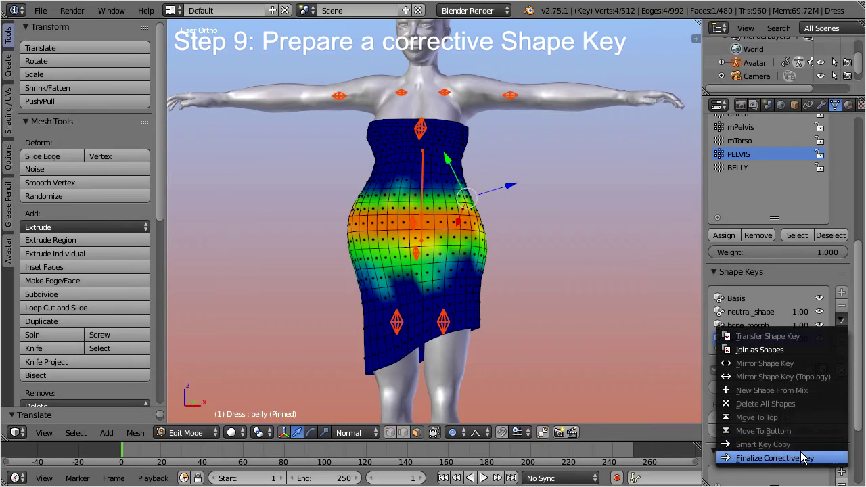
click(837, 459)
Switch the dress to Weight Paint mode and compare its fit with the "belly" shape key muted and enabled.
click(191, 432)
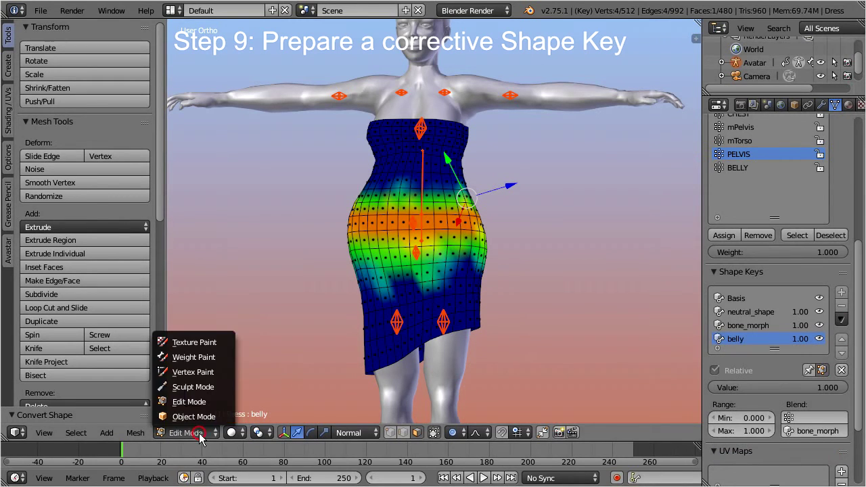
click(211, 357)
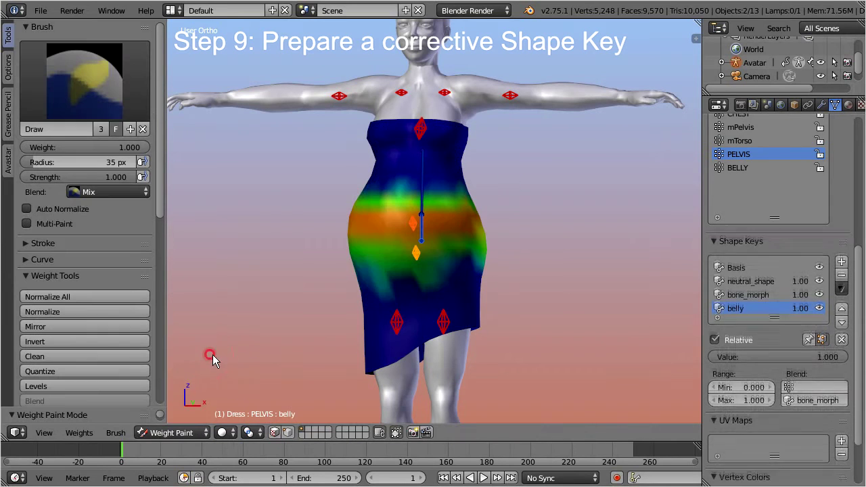
mouse_move(429, 278)
middle_down()
mouse_move(458, 262)
mouse_move(572, 257)
middle_up()
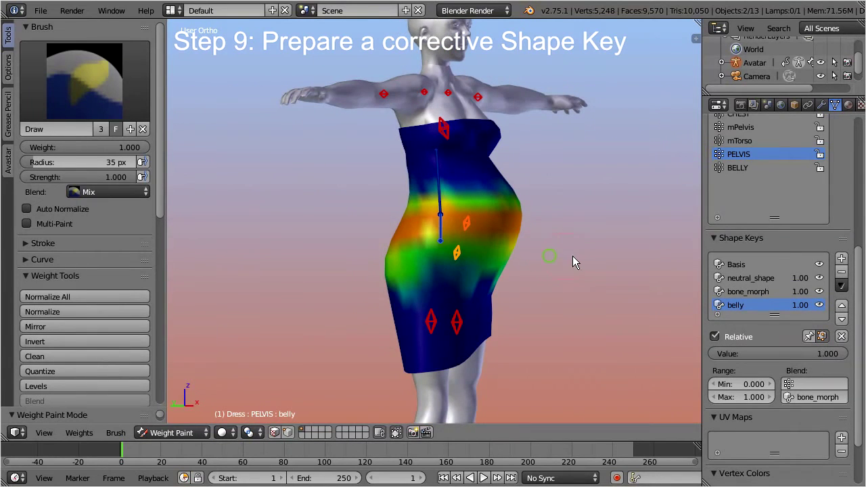
click(819, 305)
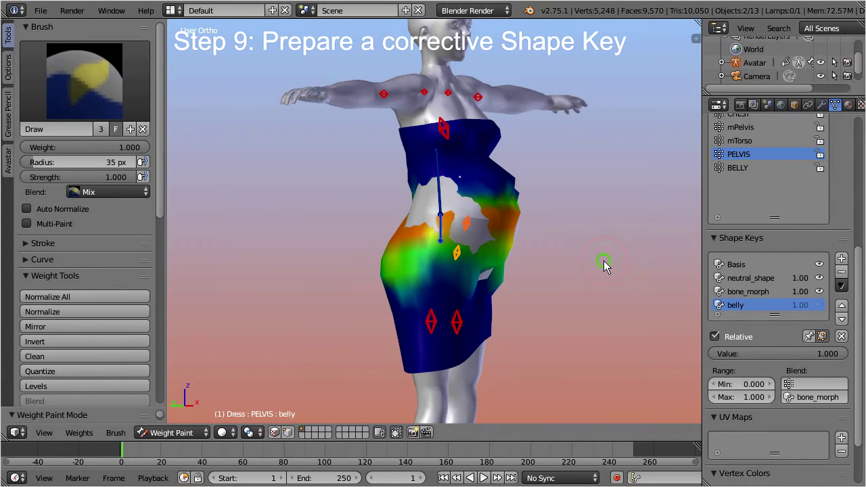
middle_drag(603, 260, 640, 266)
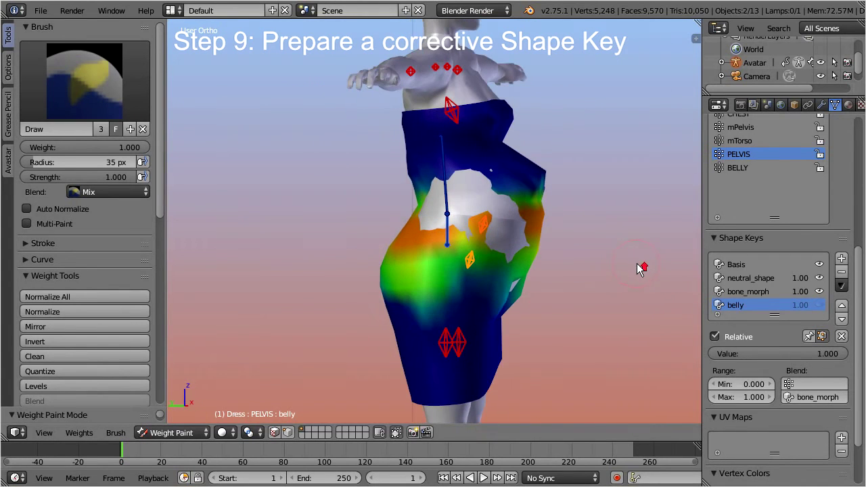
click(819, 305)
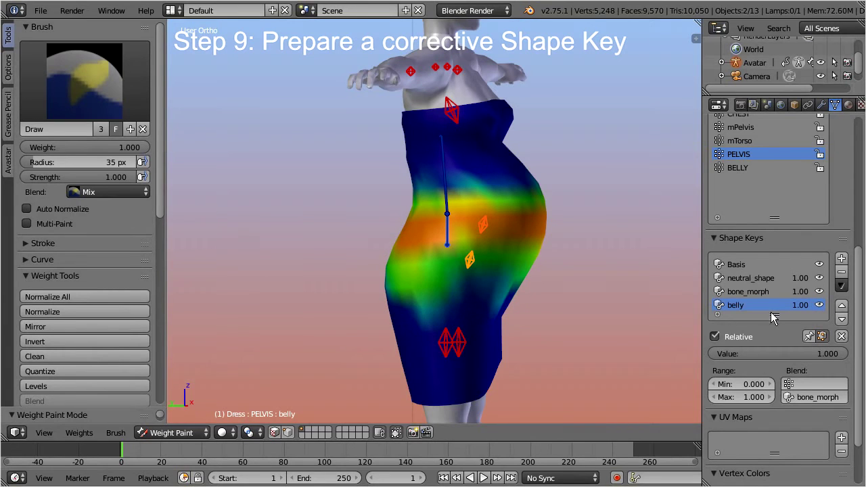
Apply Adjust to Shape to the weighted fitting bones and check the dress with the "belly" shape key muted and enabled.
click(7, 165)
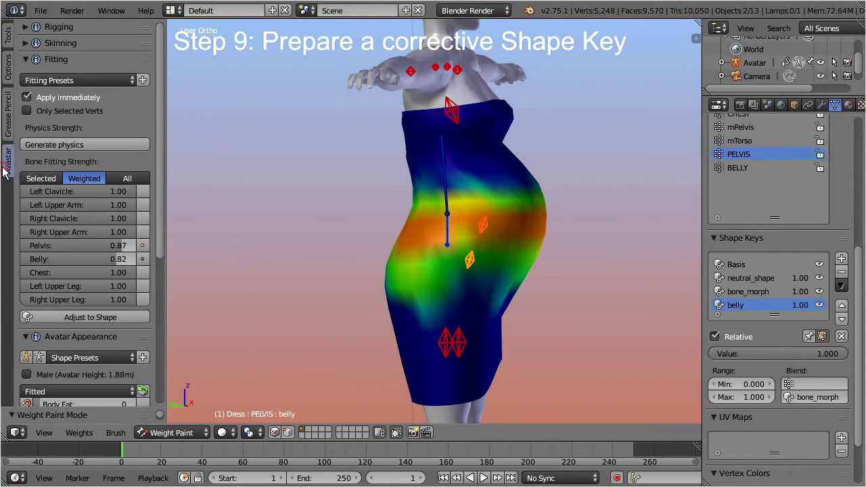
click(139, 318)
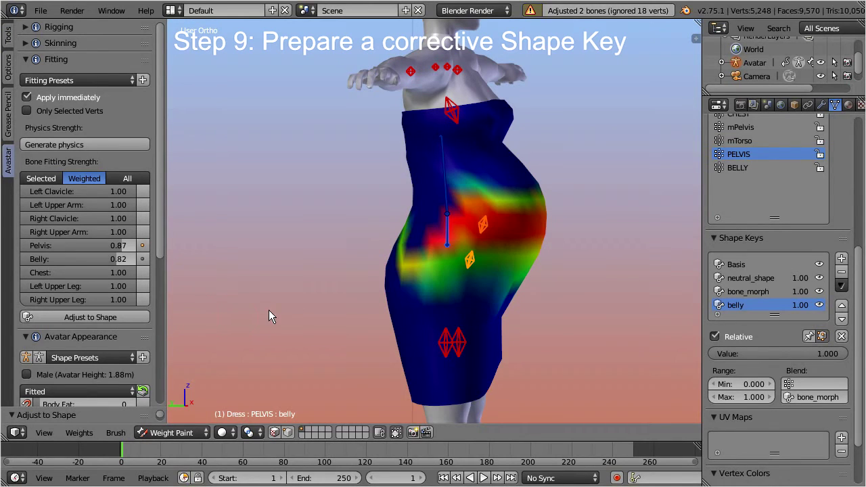
click(819, 306)
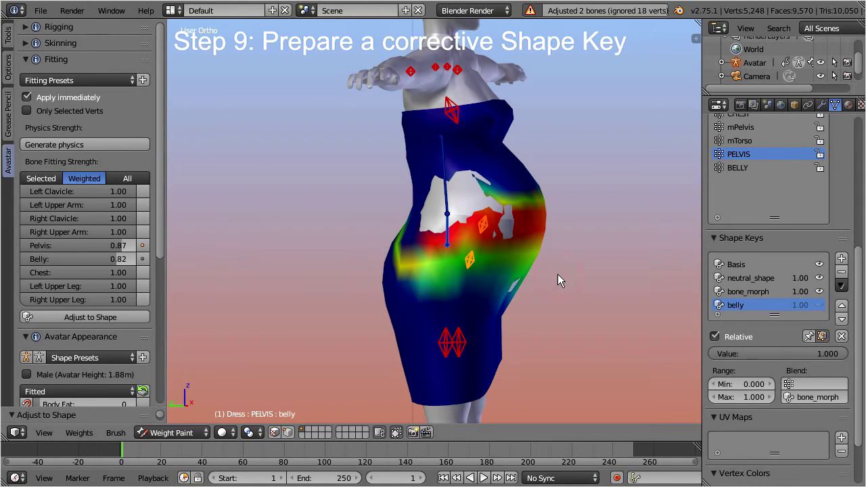
mouse_move(557, 274)
middle_down()
mouse_move(313, 276)
mouse_move(470, 273)
middle_up()
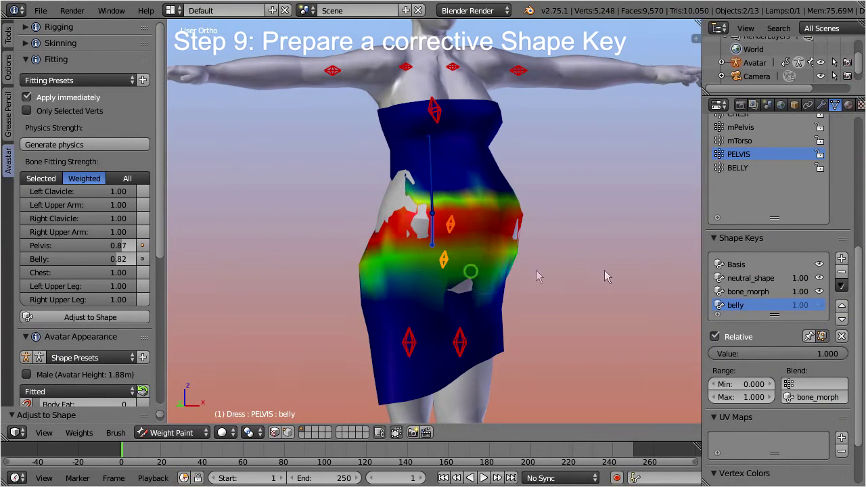
click(821, 305)
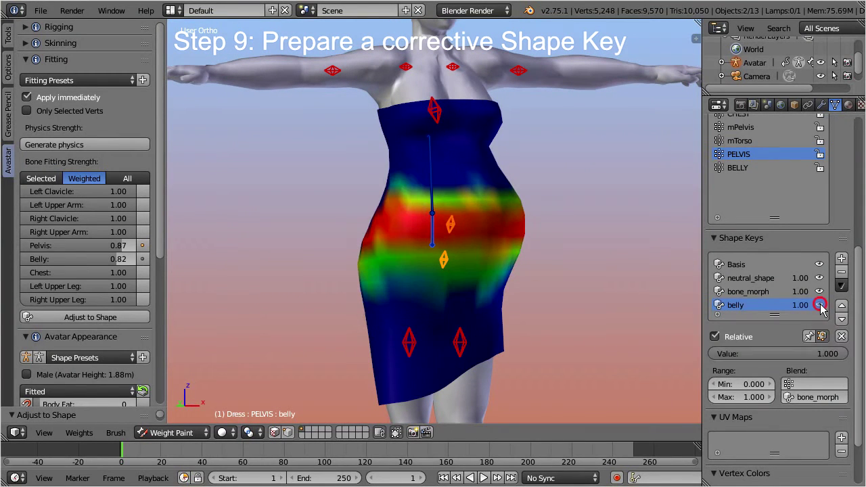
Inspect the dress from several sides at Belly Size 100, muting the "belly" shape key and enabling it again.
mouse_move(547, 268)
middle_down()
mouse_move(412, 273)
mouse_move(399, 266)
middle_up()
click(820, 306)
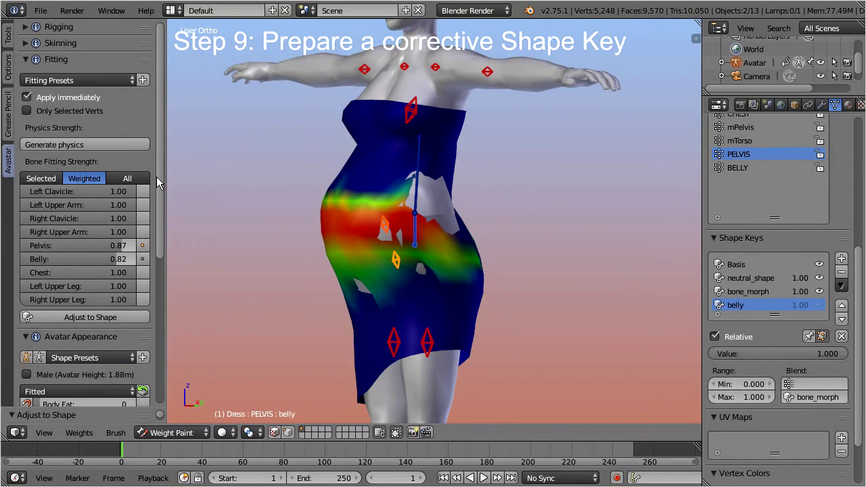
drag(157, 177, 157, 318)
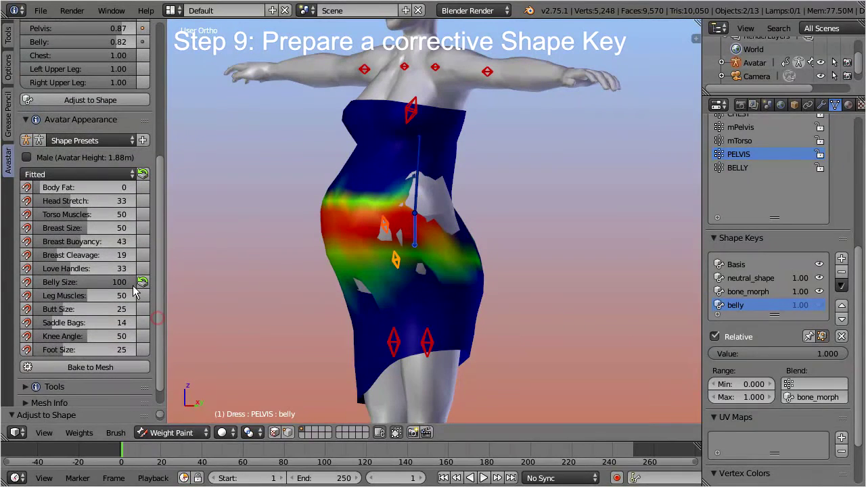
mouse_move(135, 290)
mouse_down()
mouse_move(22, 287)
mouse_move(143, 288)
mouse_up()
middle_drag(276, 269, 427, 246)
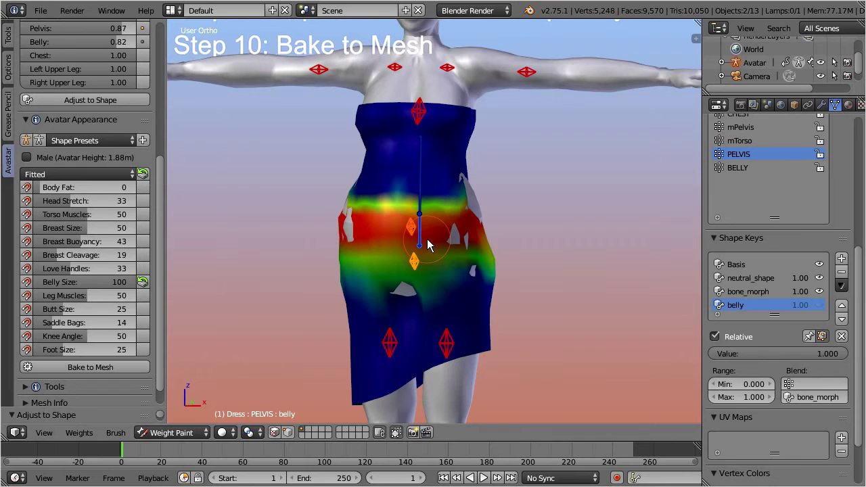
click(820, 305)
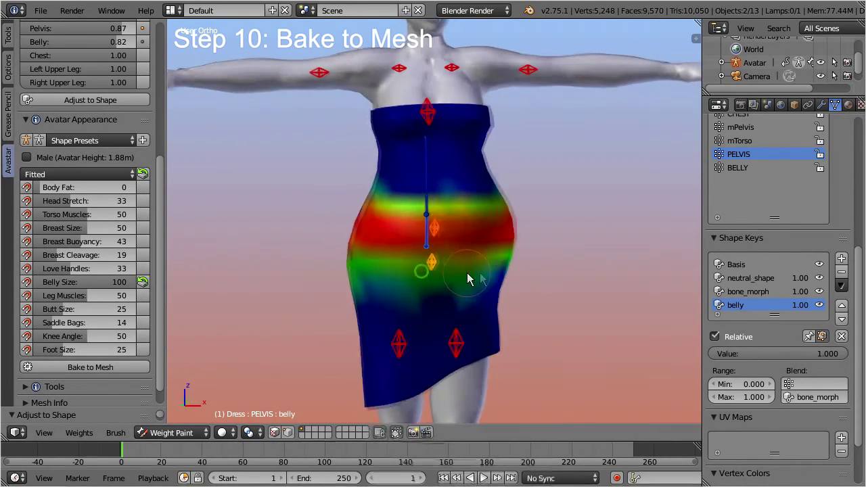
middle_drag(469, 280, 566, 267)
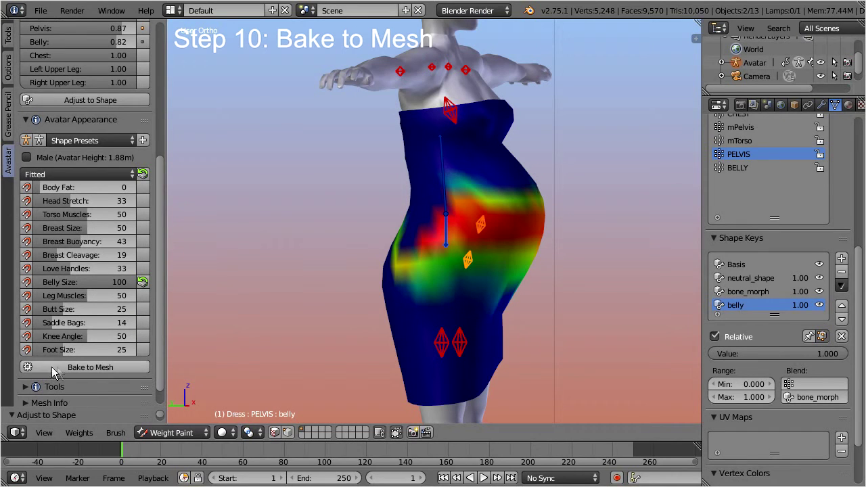
Bake the current shape into the dress mesh and check the dress from the front at Belly Size 0.
click(137, 367)
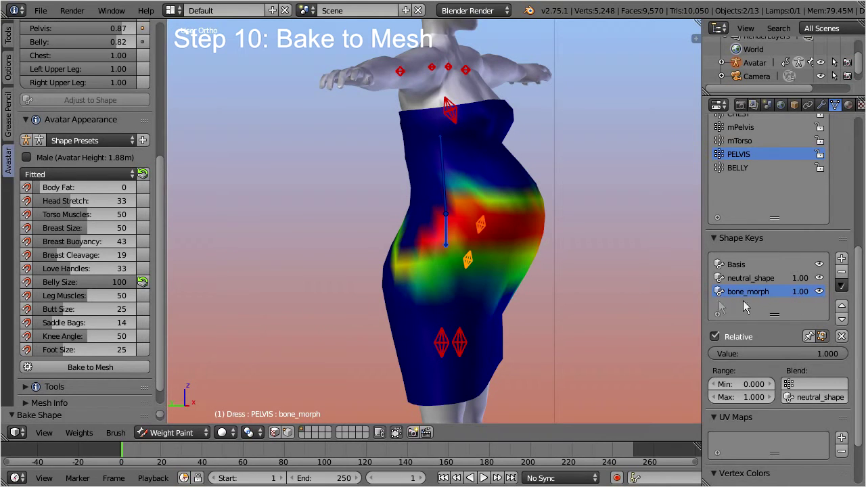
middle_drag(527, 298, 335, 305)
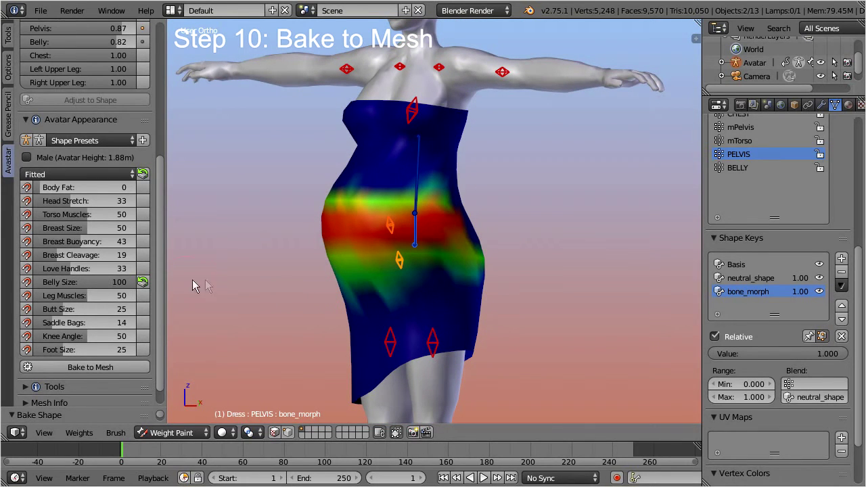
drag(134, 284, 25, 287)
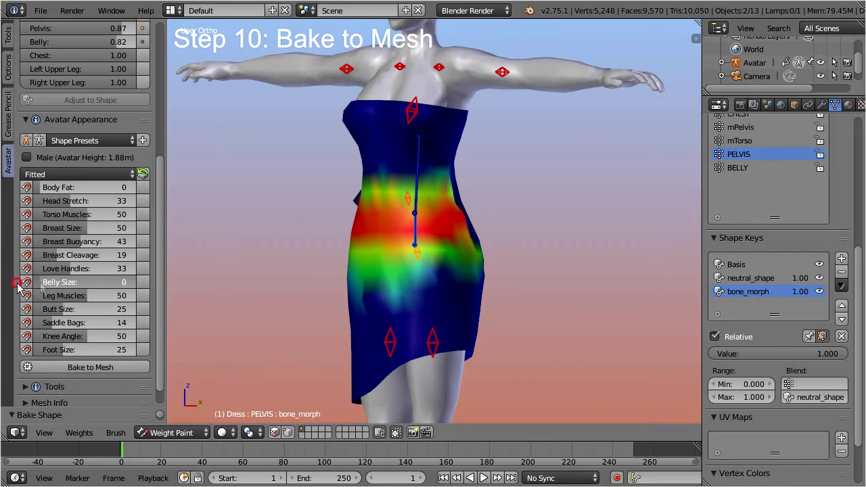
middle_drag(379, 271, 397, 265)
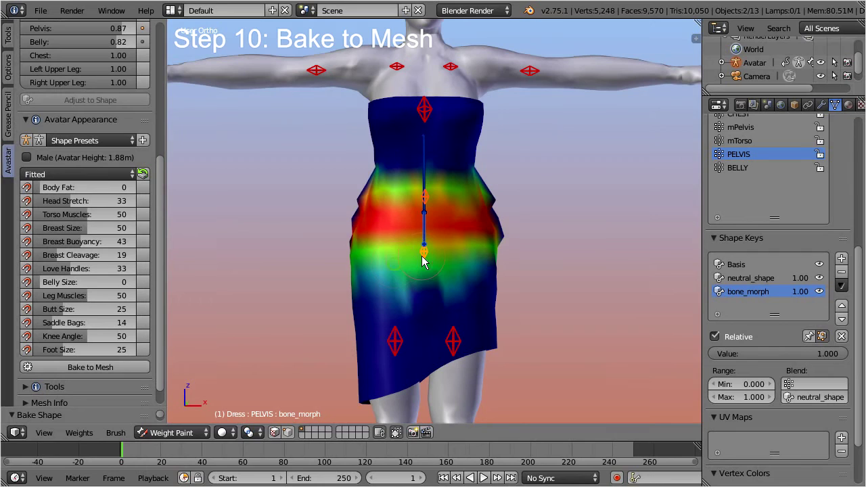
key(KP_1)
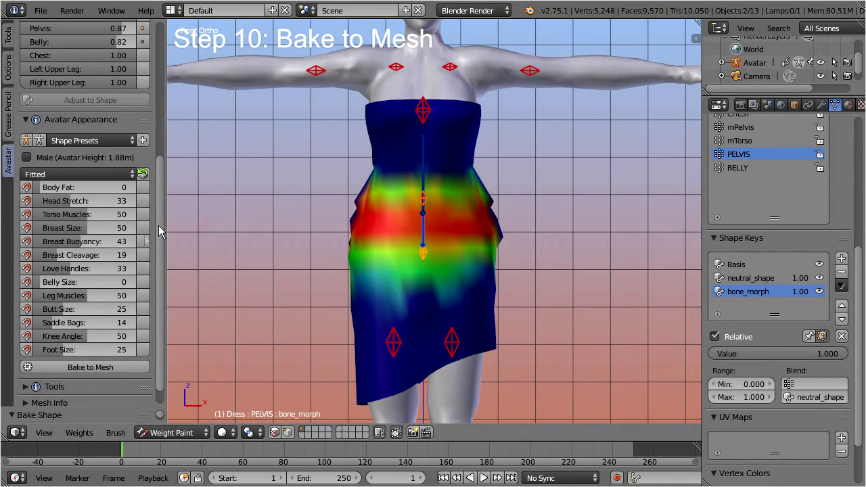
Set Belly Size to 100 and inspect the baked dress from the side.
click(40, 285)
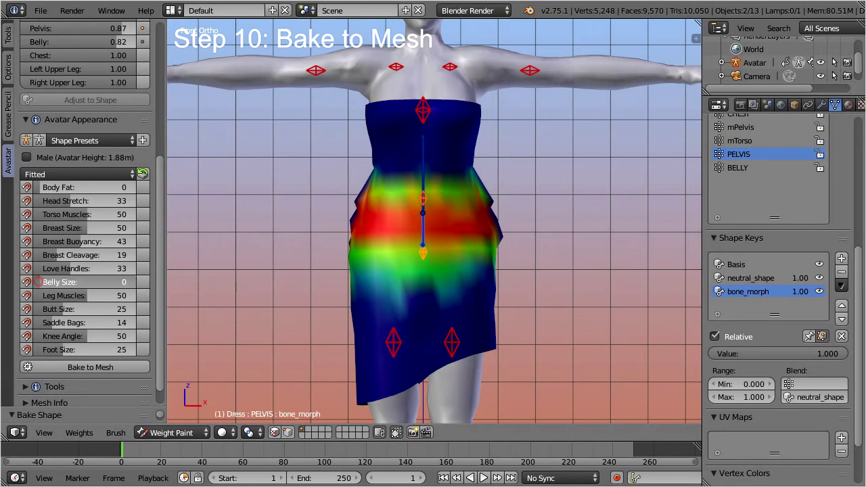
drag(40, 287, 143, 284)
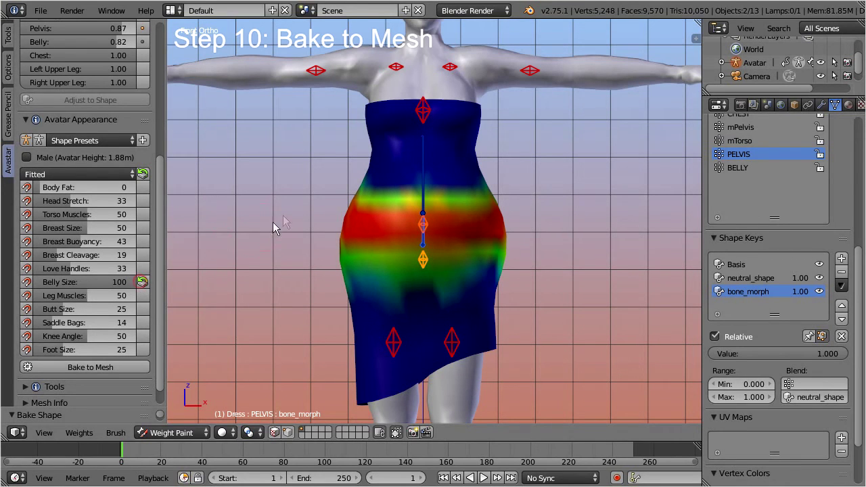
middle_drag(423, 247, 510, 237)
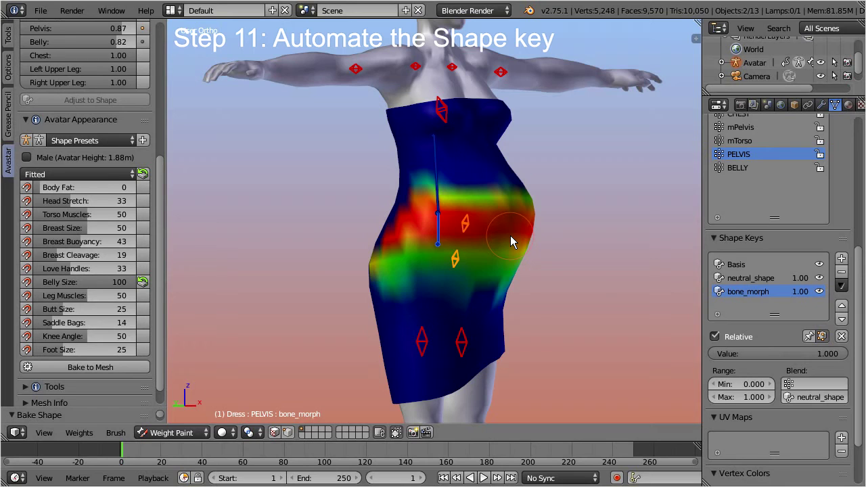
Undo the bake to restore the dress's "belly" shape key.
key(ctrl+z)
key(ctrl+shift+z)
key(ctrl+shift+z)
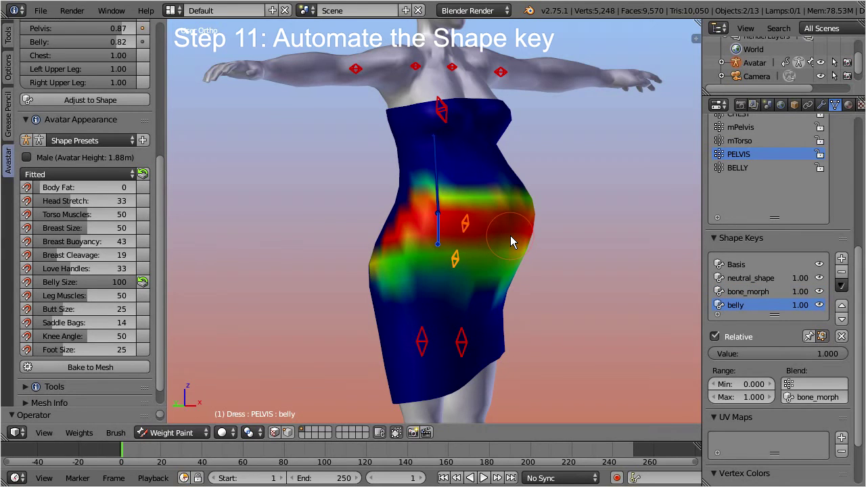
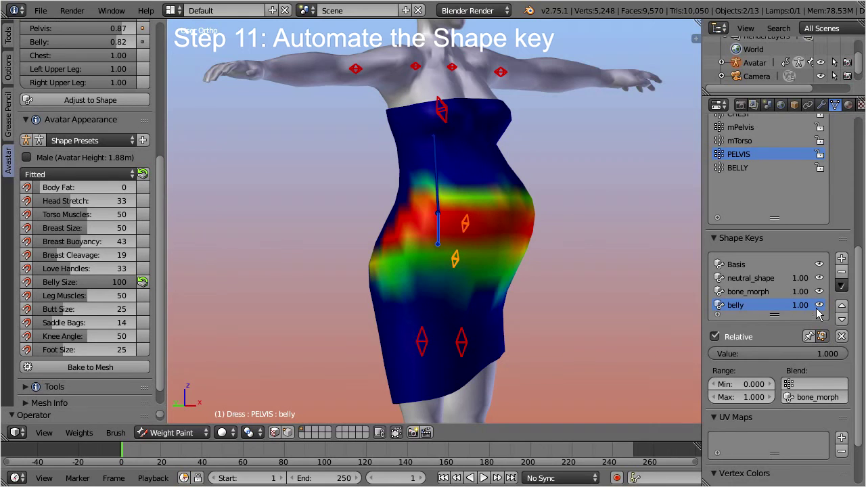
Filter the avatar upper body mesh's shape keys by "belly" and copy the name of the big_belly_torso_104 key.
drag(703, 309, 677, 308)
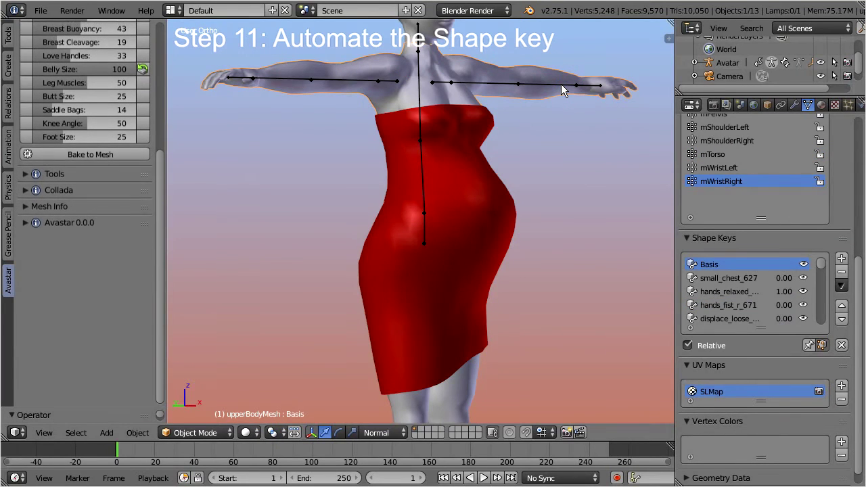
click(691, 329)
click(694, 339)
text(b)
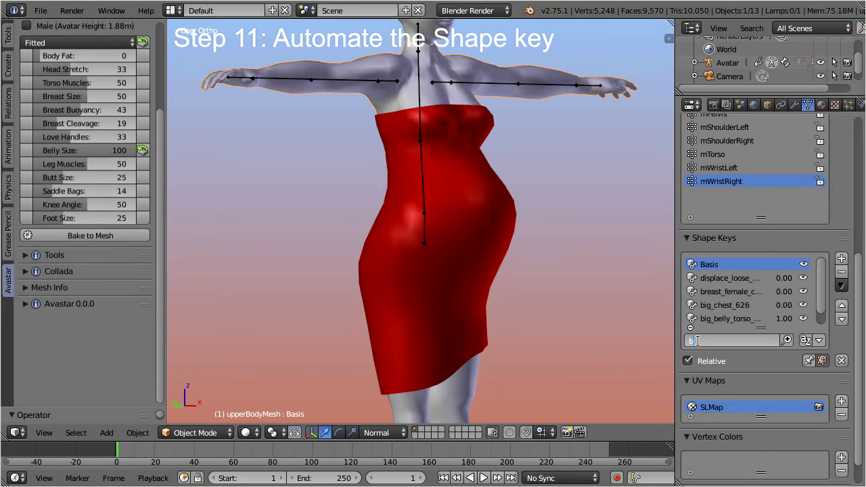
text(elly)
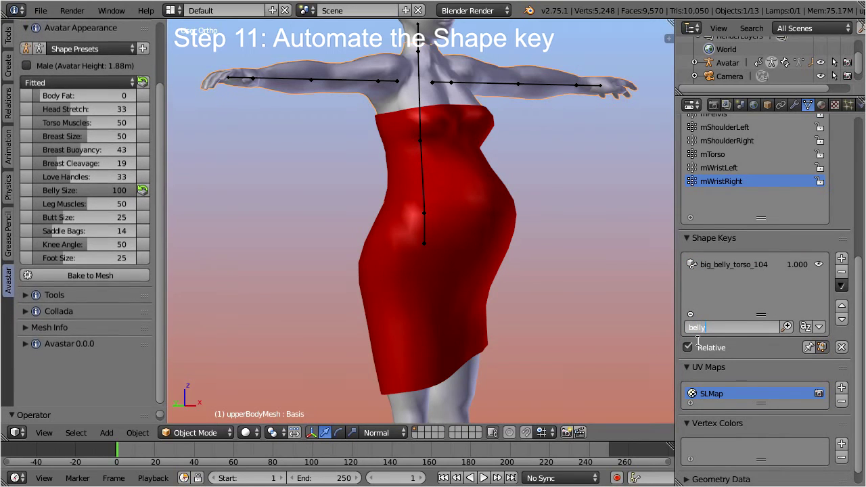
click(724, 267)
double_click(724, 267)
key(ctrl+c)
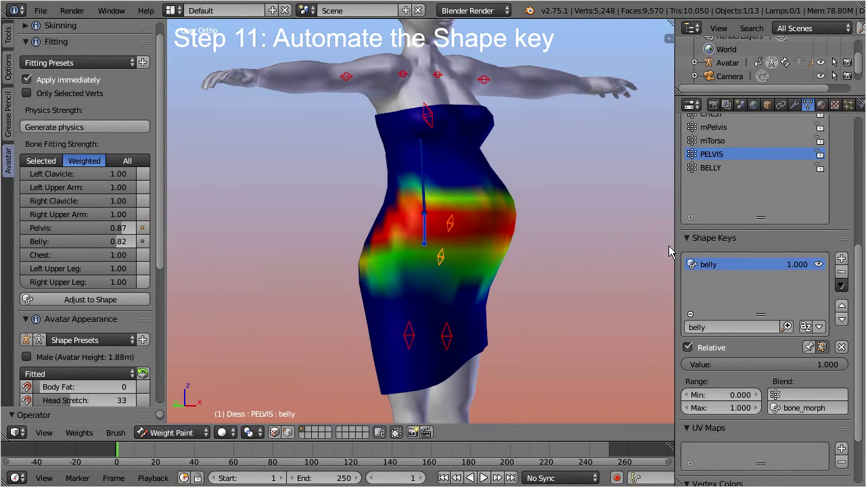
Rename the dress's "belly" shape key to big_belly_torso_104.
double_click(720, 266)
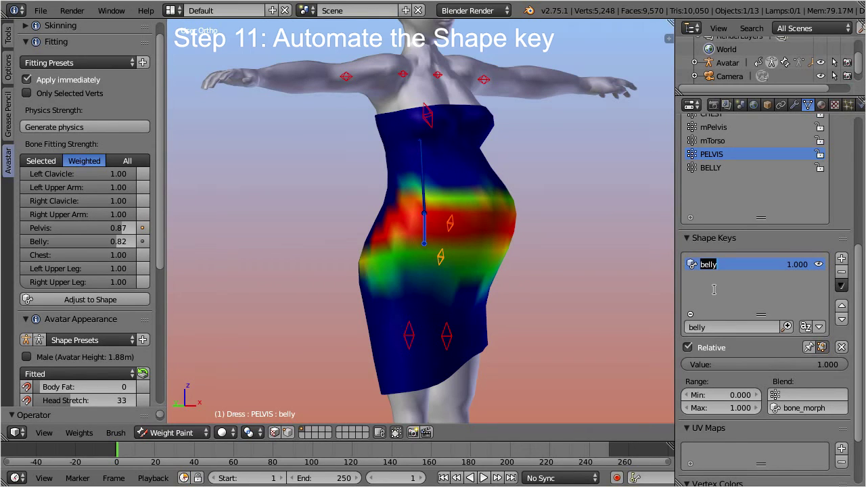
key(ctrl+v)
key(Return)
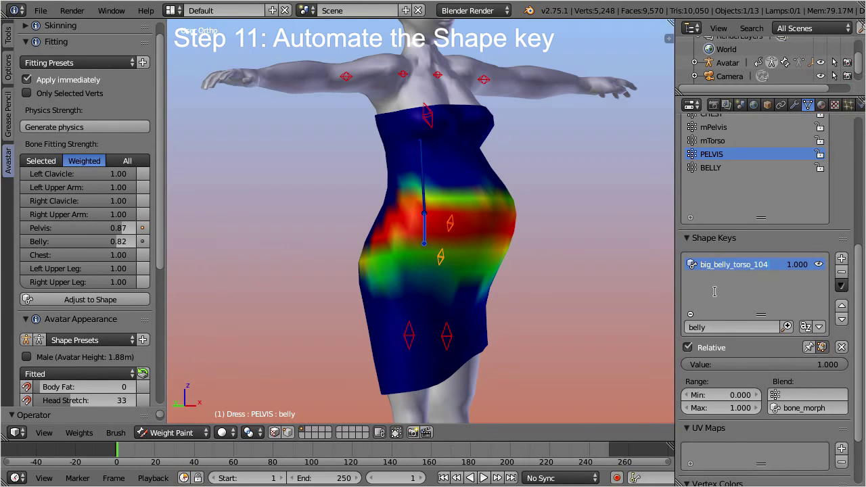
click(715, 291)
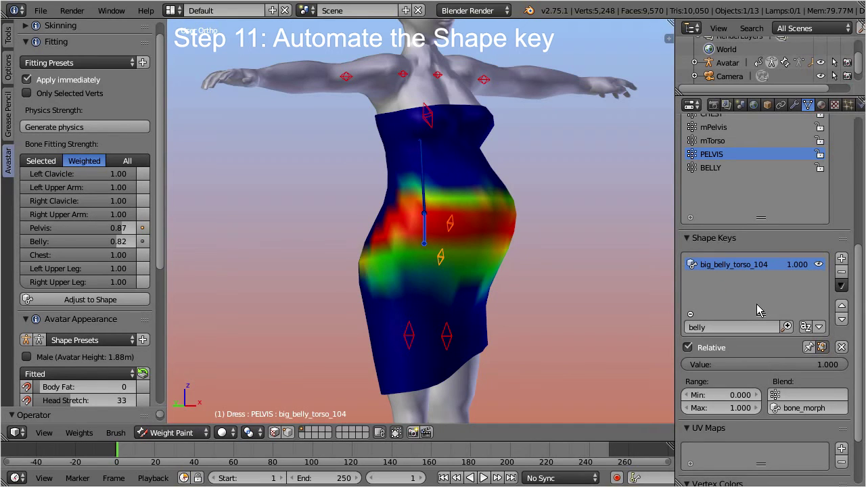
click(636, 226)
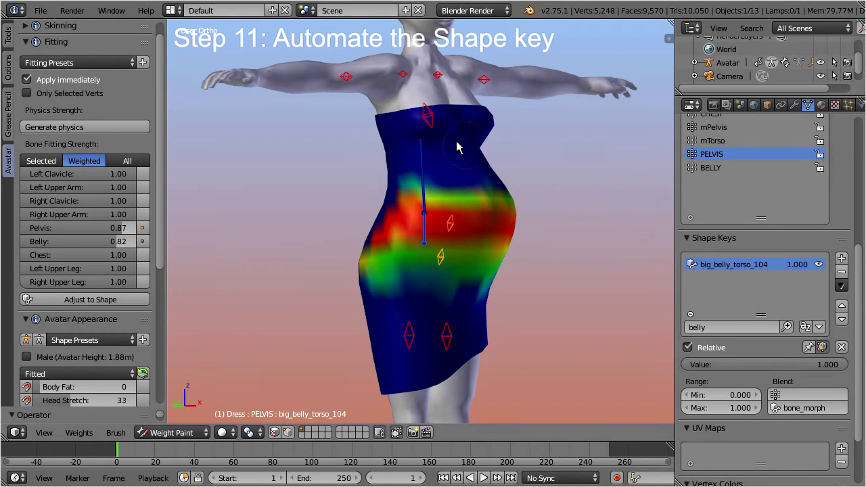
Set the dress's skinning Appearance Control to Shape Keys.
click(61, 25)
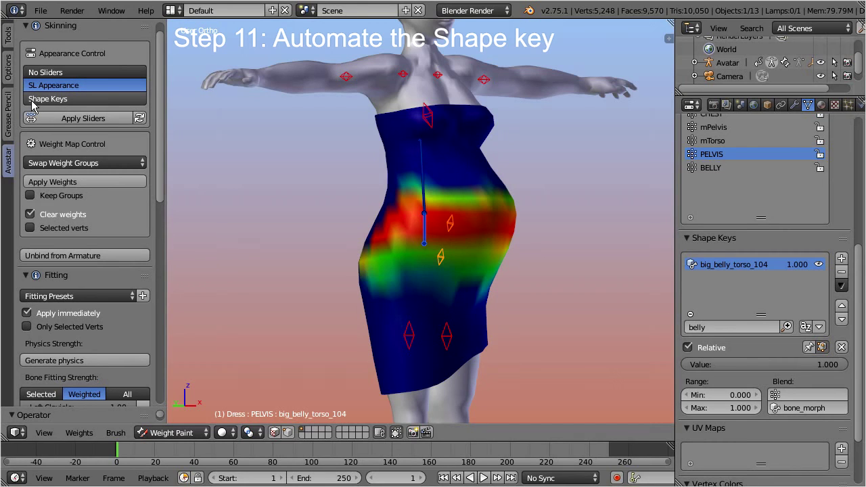
click(91, 101)
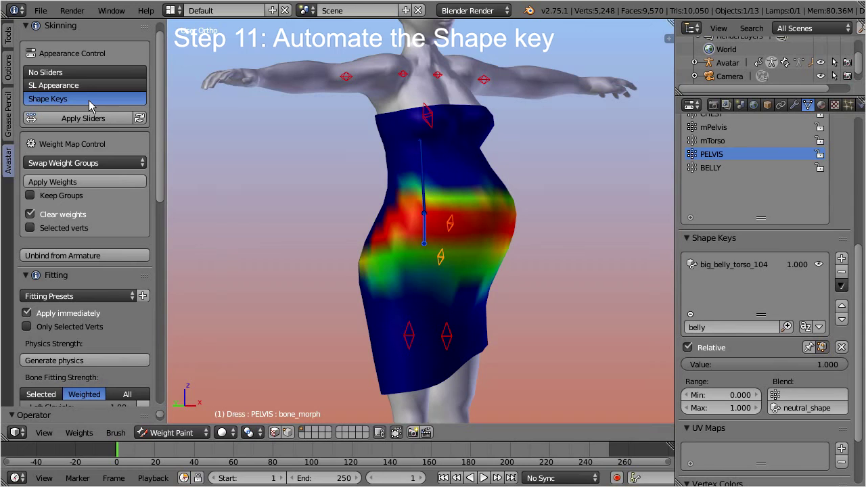
click(28, 28)
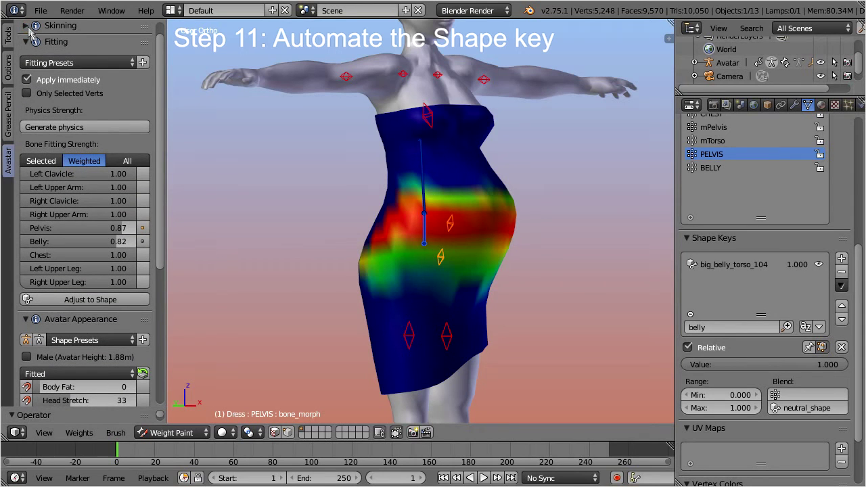
Test the slider-driven shape key by setting Belly Size to 52, inspecting the dress from both sides, and returning it to 100.
click(159, 162)
drag(159, 162, 164, 304)
mouse_move(133, 265)
mouse_down()
mouse_move(30, 266)
mouse_move(144, 268)
mouse_up()
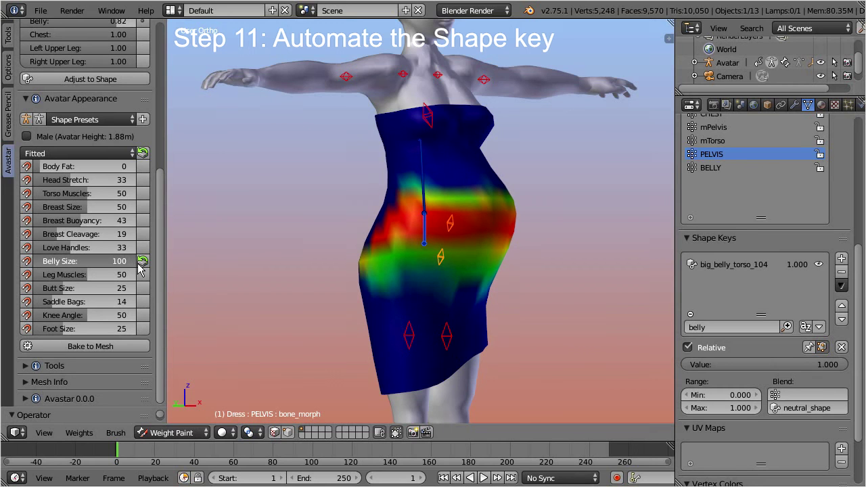
middle_drag(491, 261, 325, 266)
drag(132, 267, 84, 264)
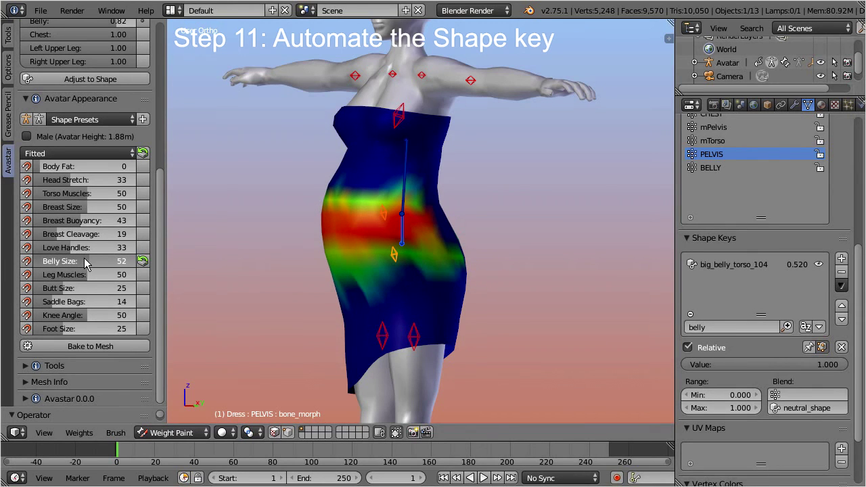
middle_drag(367, 246, 562, 239)
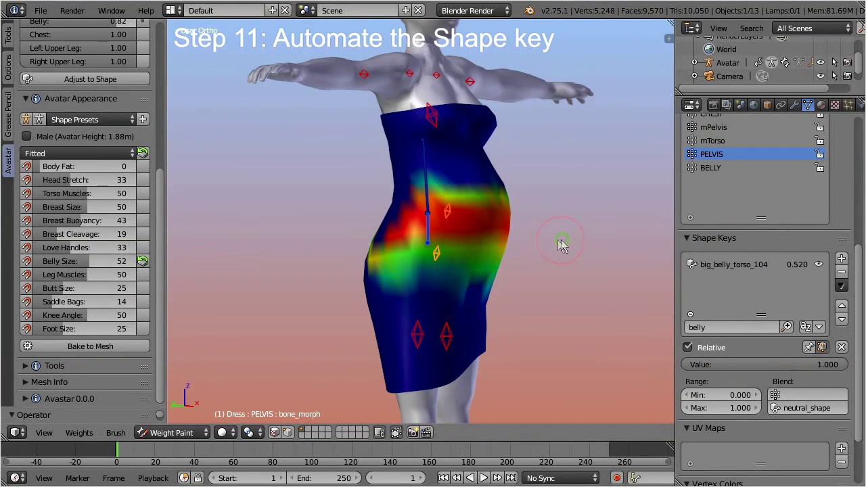
click(87, 261)
drag(87, 261, 140, 267)
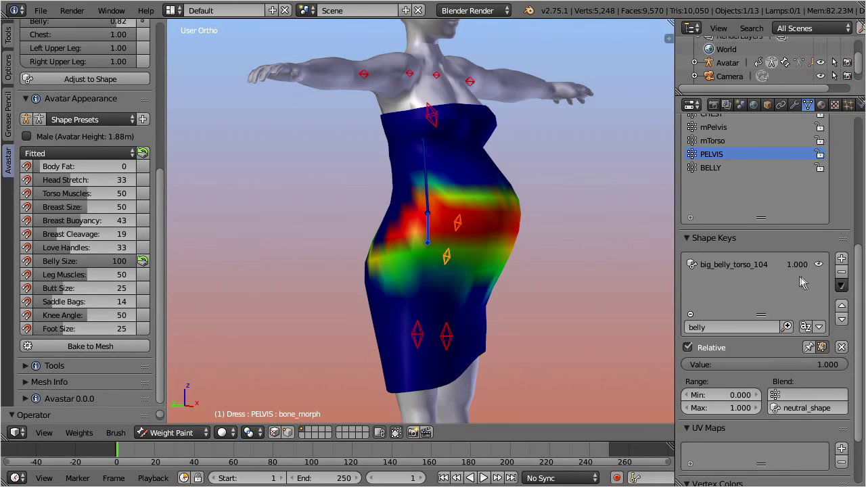
Mute the dress's big_belly_torso_104 shape key and test the fit with Body Fat 52 and Saddle Bags 72.
click(818, 266)
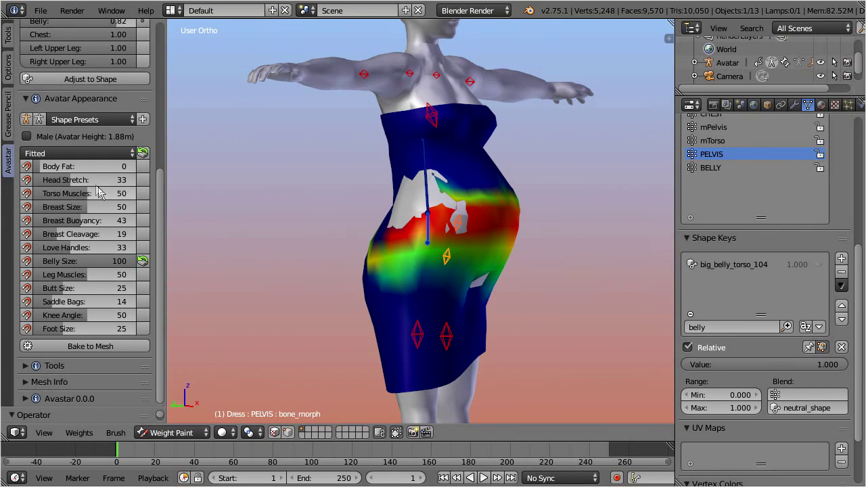
drag(39, 173, 90, 170)
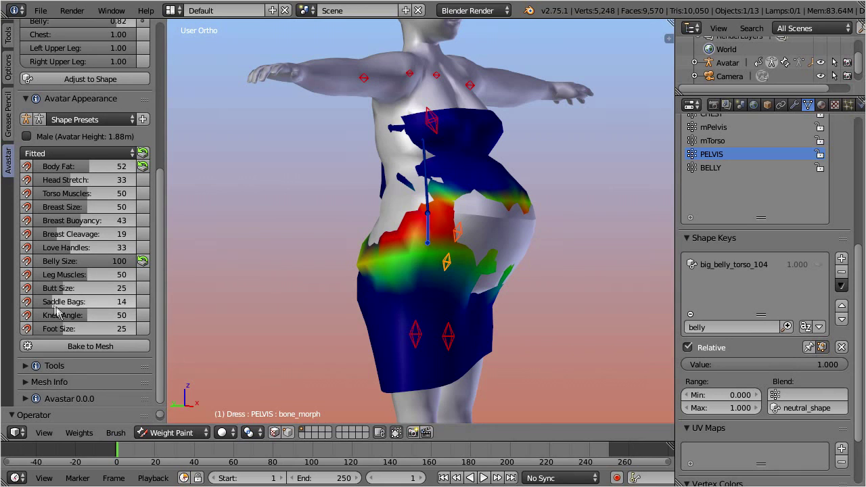
drag(48, 304, 105, 304)
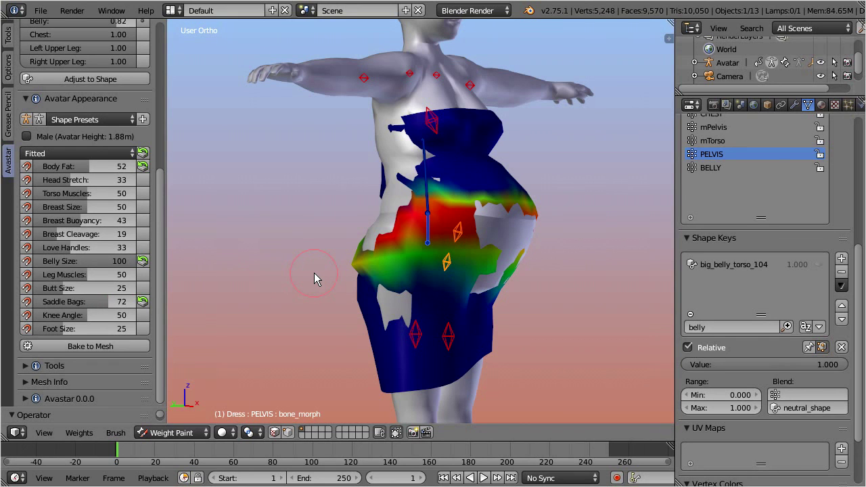
Reset Body Fat and Saddle Bags to their defaults and enable the big_belly_torso_104 shape key again.
click(142, 166)
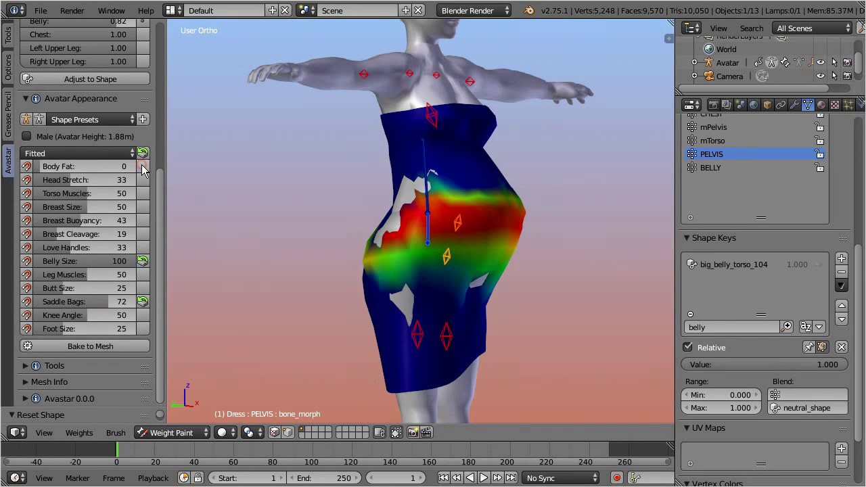
click(141, 302)
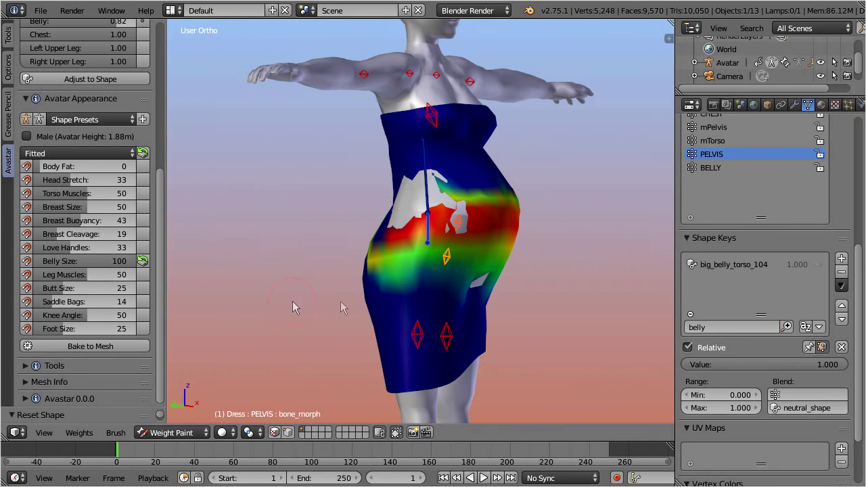
click(780, 269)
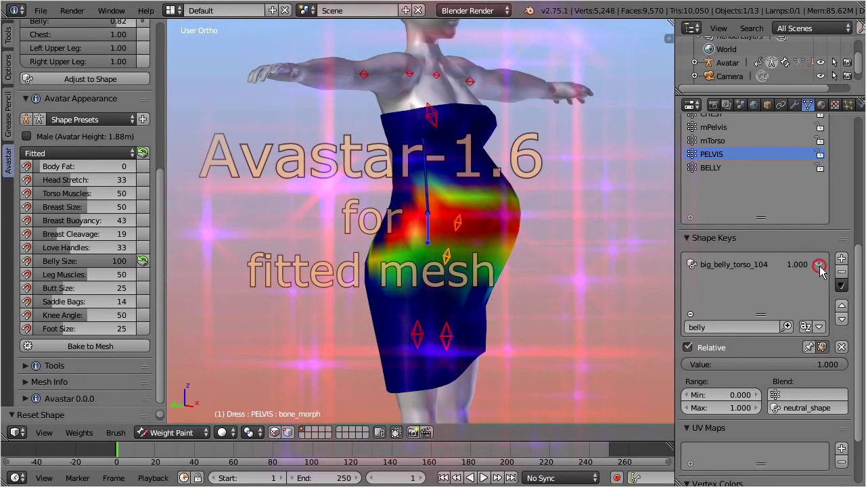